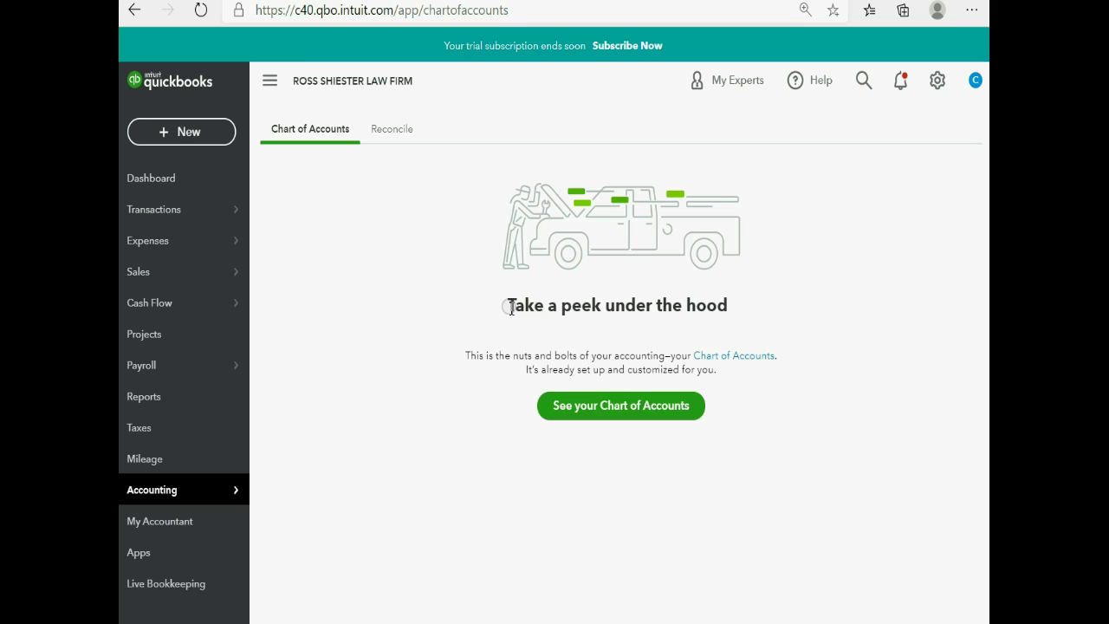
- Open the Chart of Accounts and examine the names, types and detail types of the accounts already set up
left_click(598, 416)
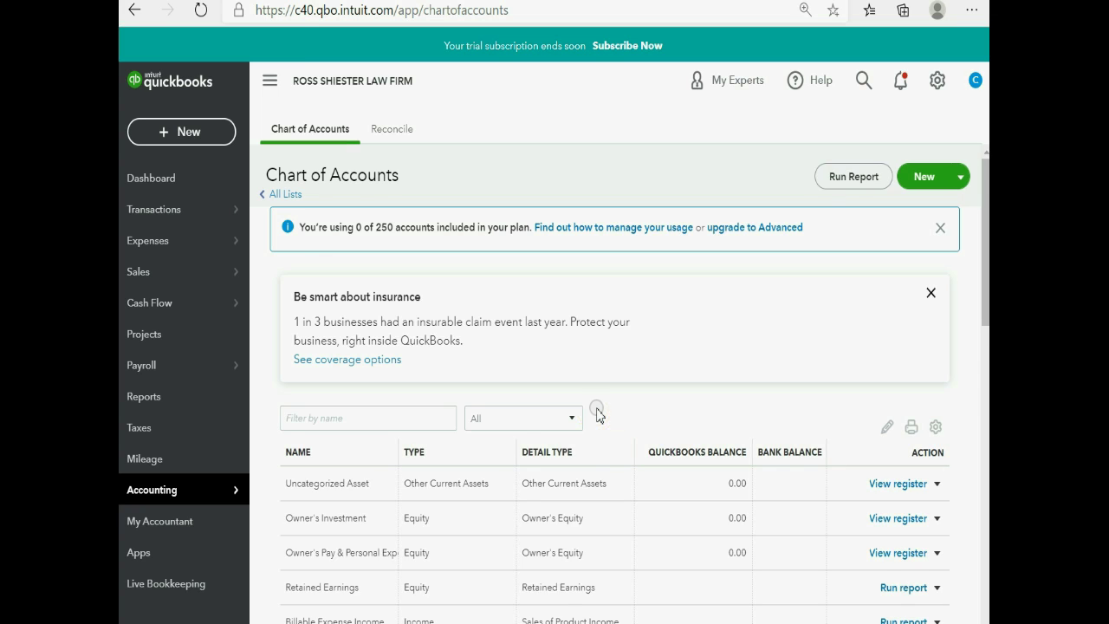
scroll(612, 465, "down", 1)
scroll(613, 465, "down", 5)
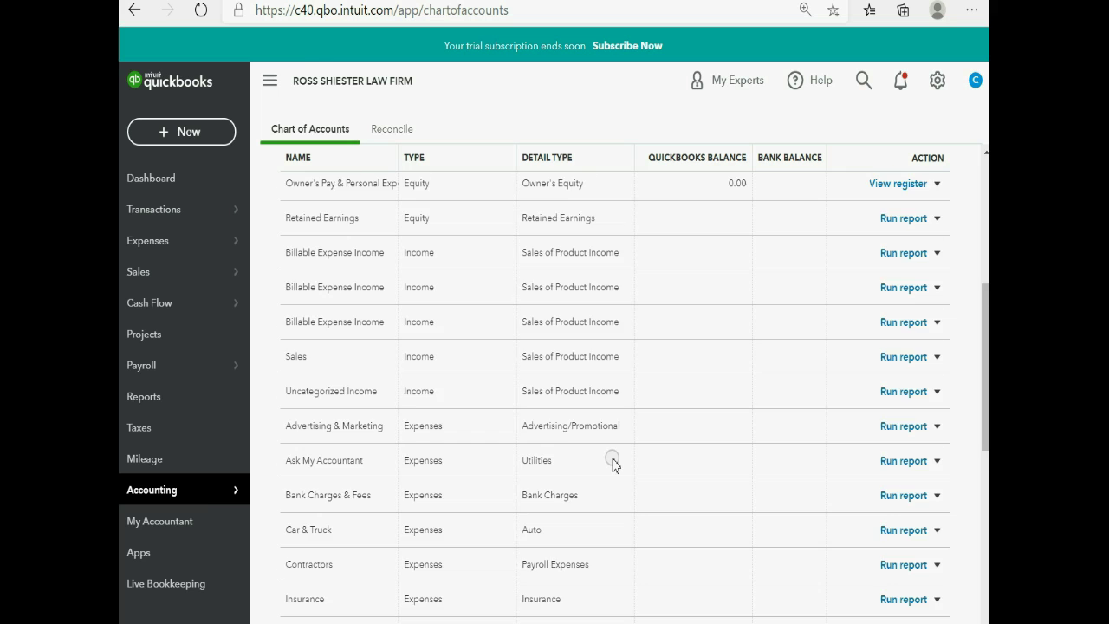
scroll(613, 466, "down", 4)
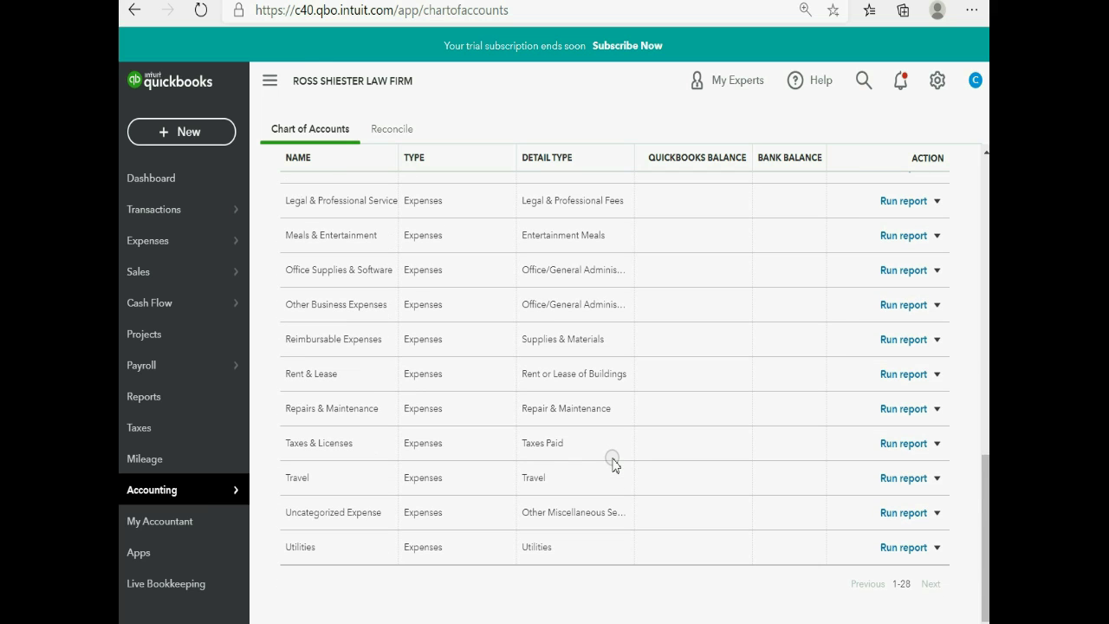
scroll(613, 466, "up", 10)
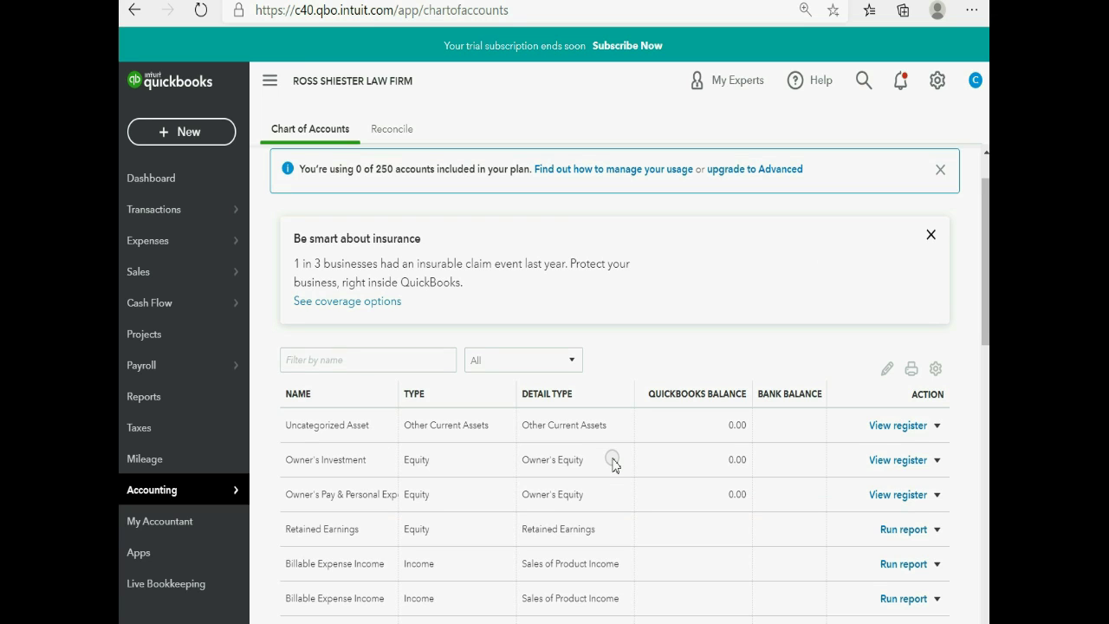
scroll(612, 465, "down", 2)
scroll(613, 465, "down", 6)
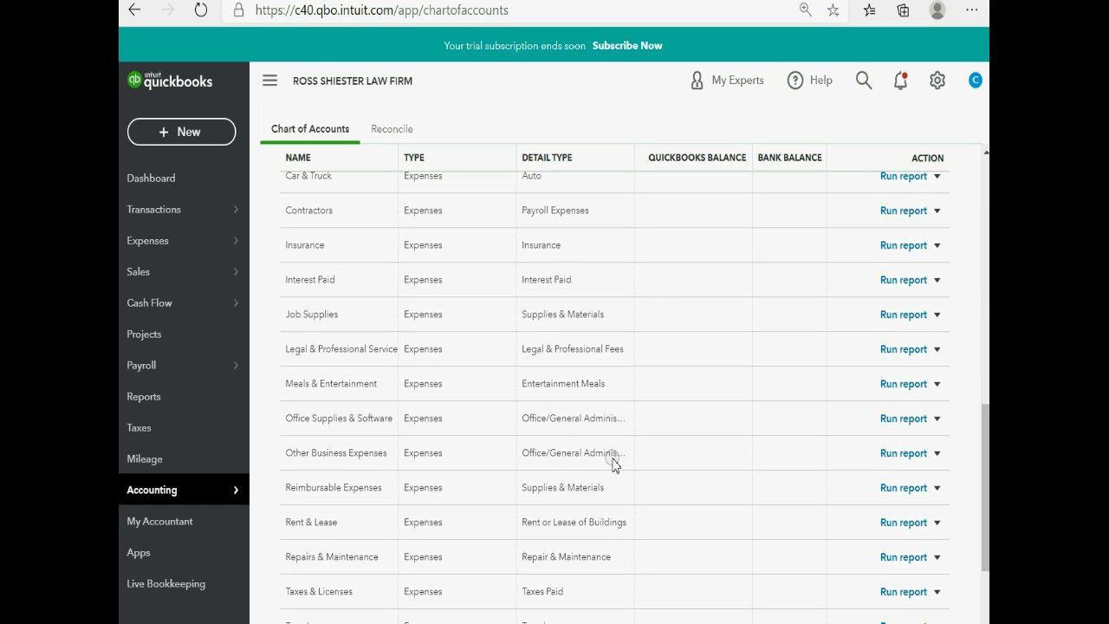
scroll(612, 465, "up", 8)
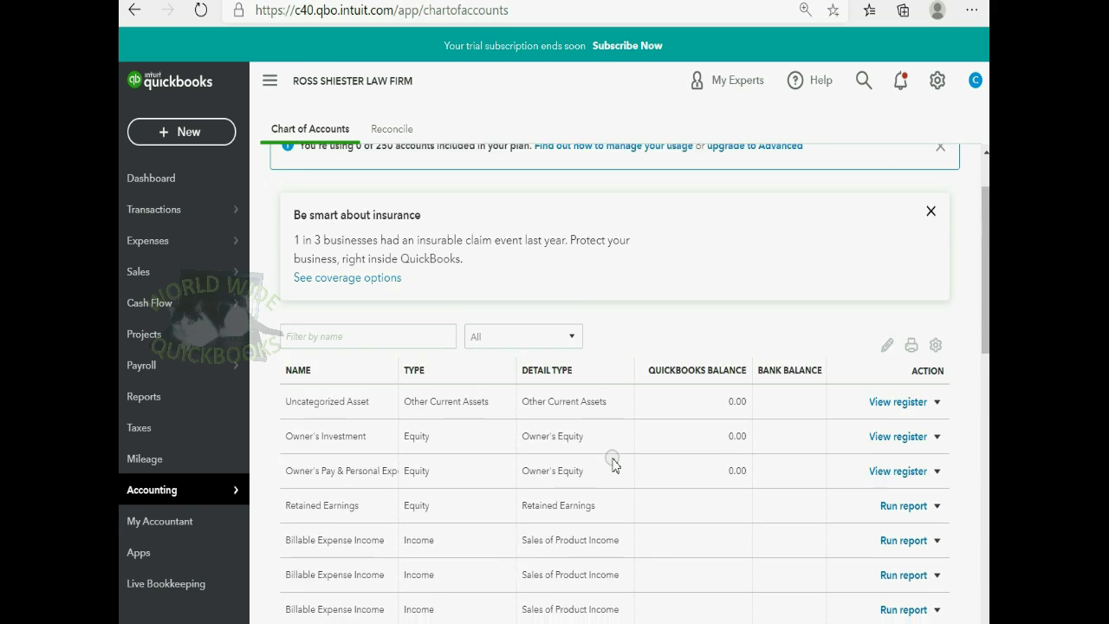
scroll(612, 466, "up", 1)
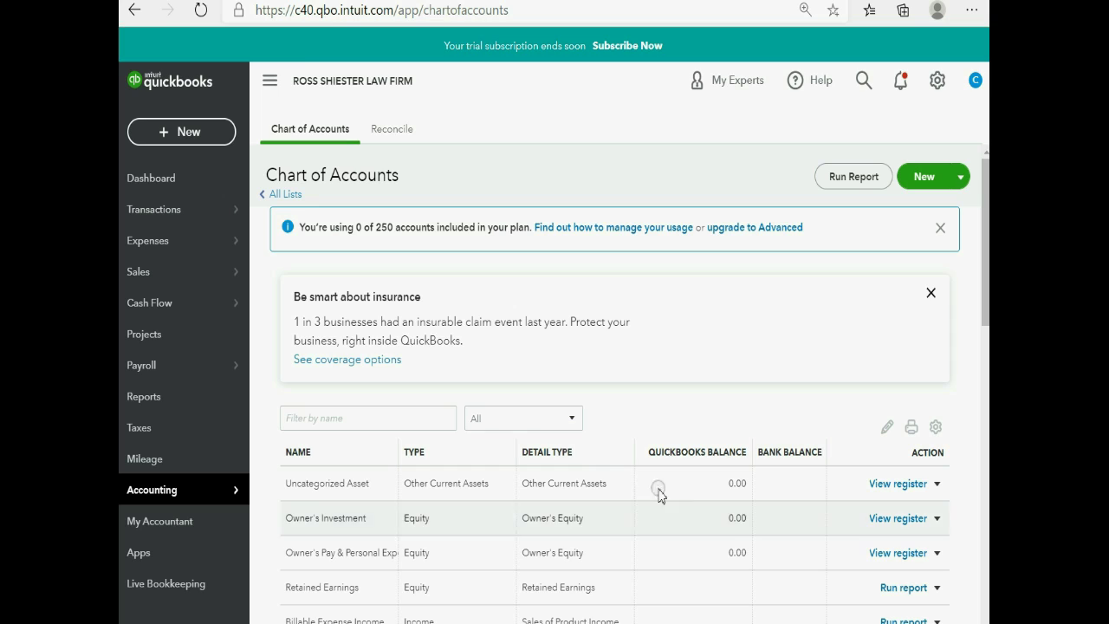
- Create and save an Income account with detail type Service/Fee Income, named LEGAL SERVICES INCOME
left_click(923, 179)
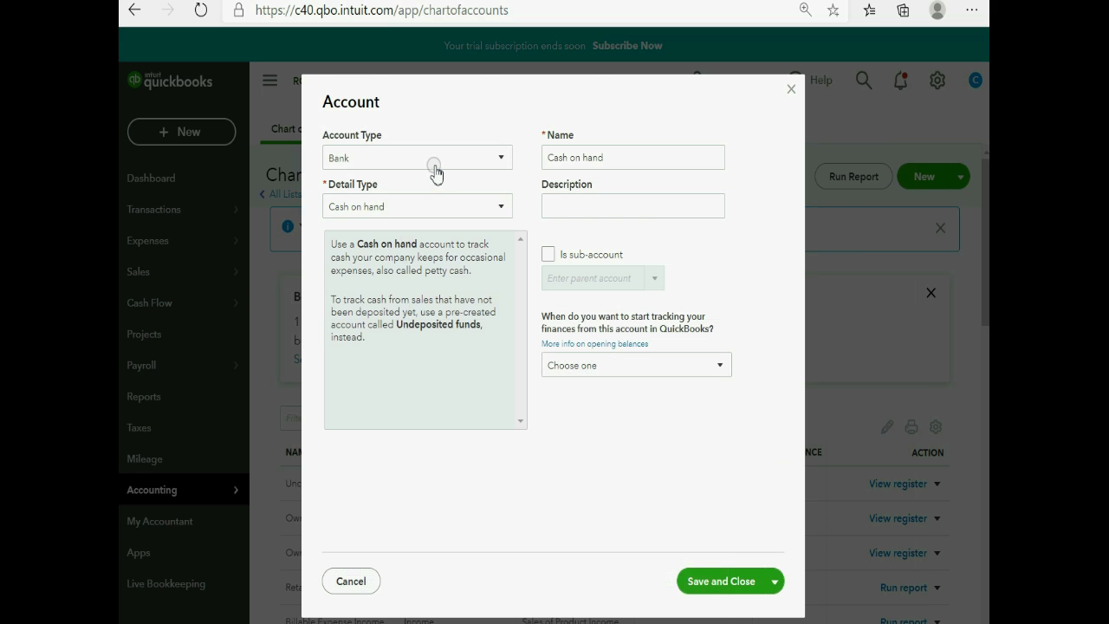
left_click(435, 164)
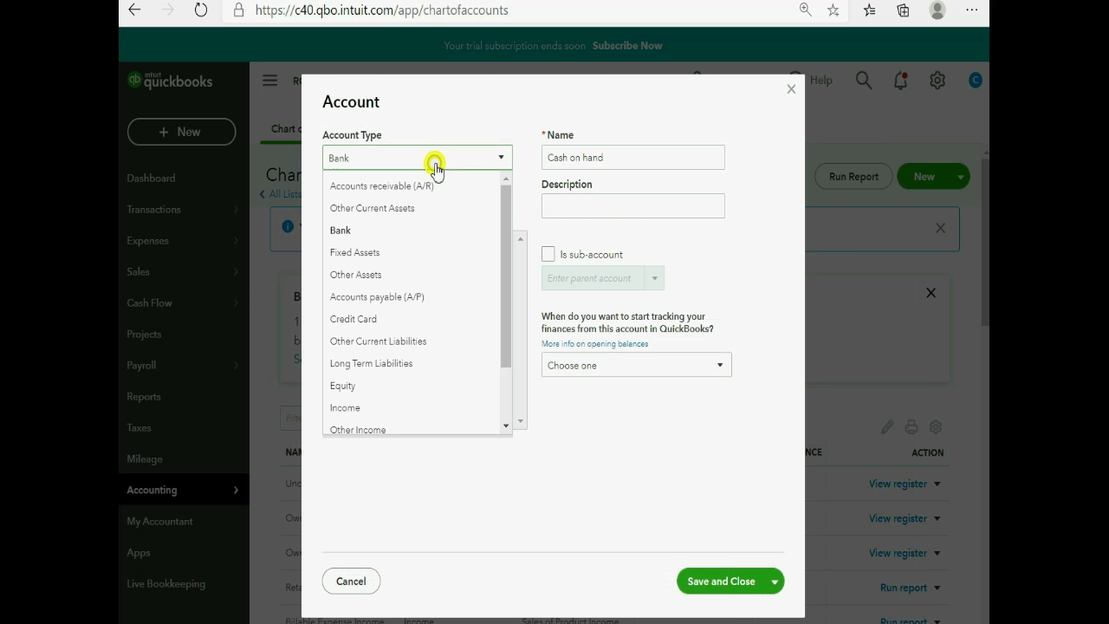
left_click(404, 407)
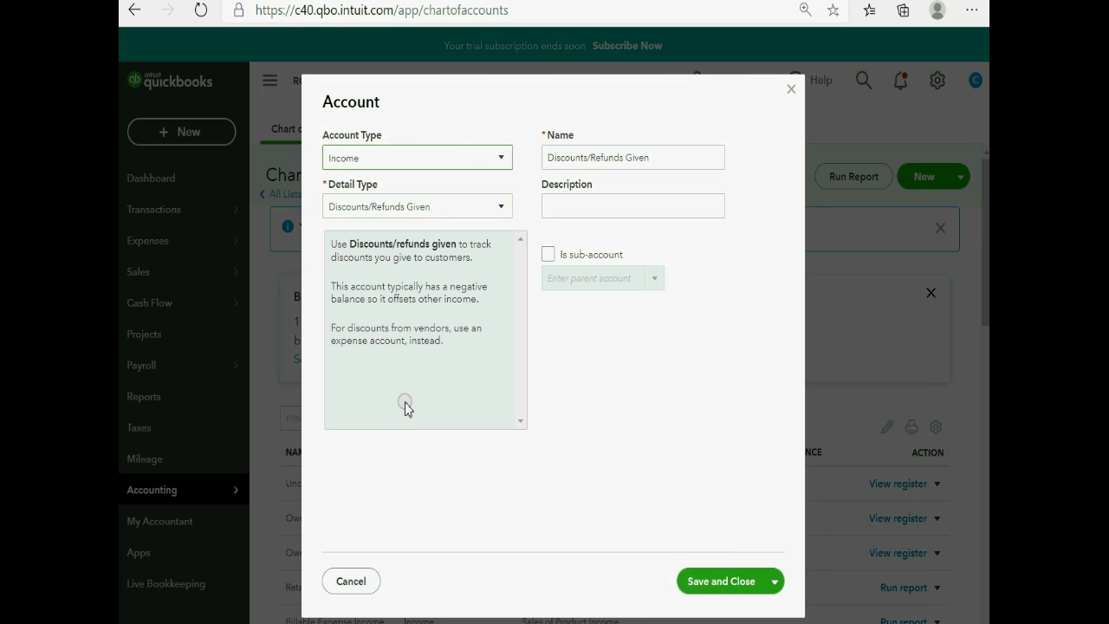
left_click(425, 211)
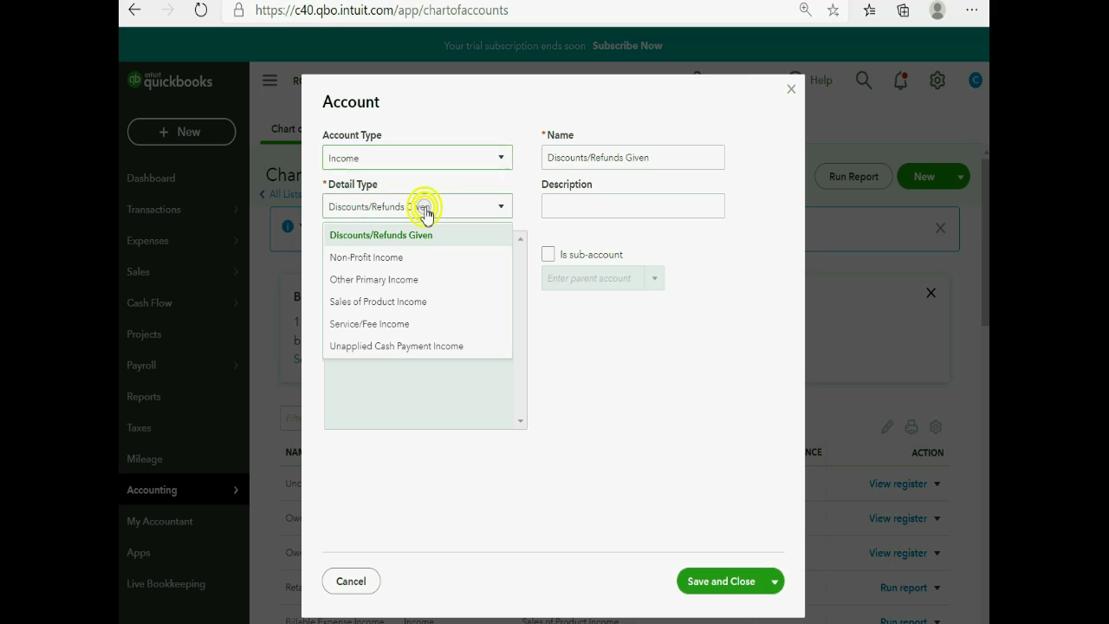
left_click(416, 327)
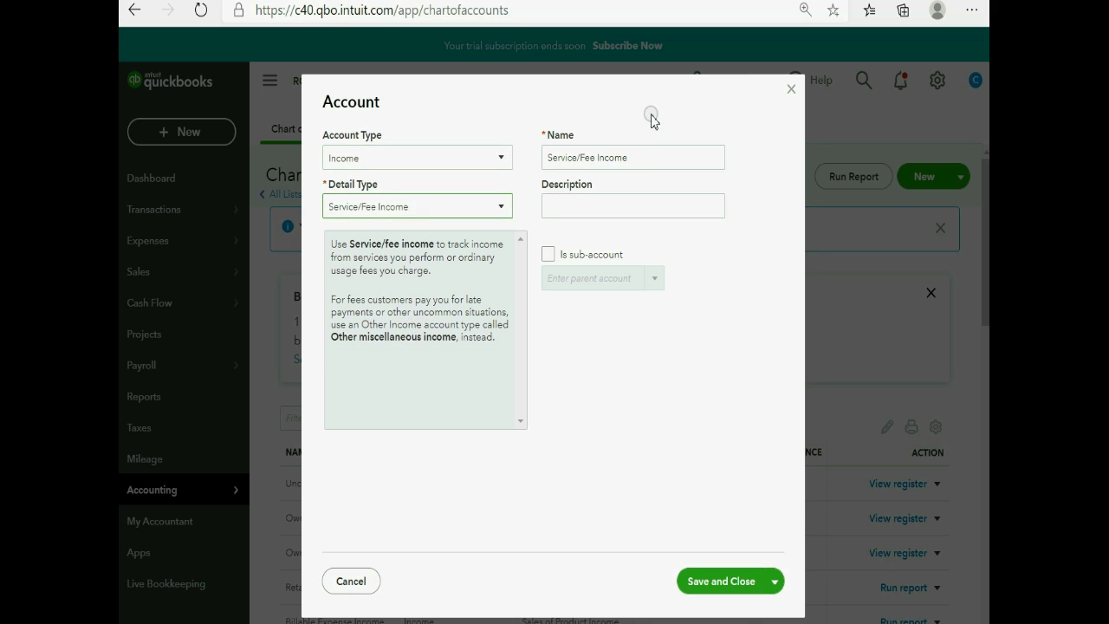
left_click_drag(649, 161, 536, 166)
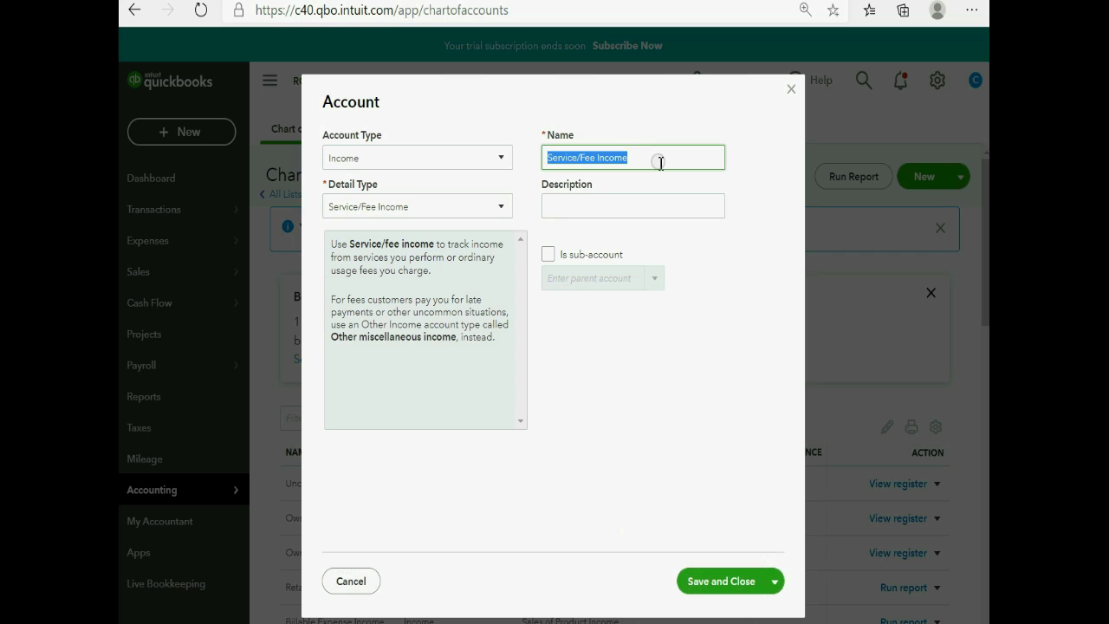
type("LEGAL SE")
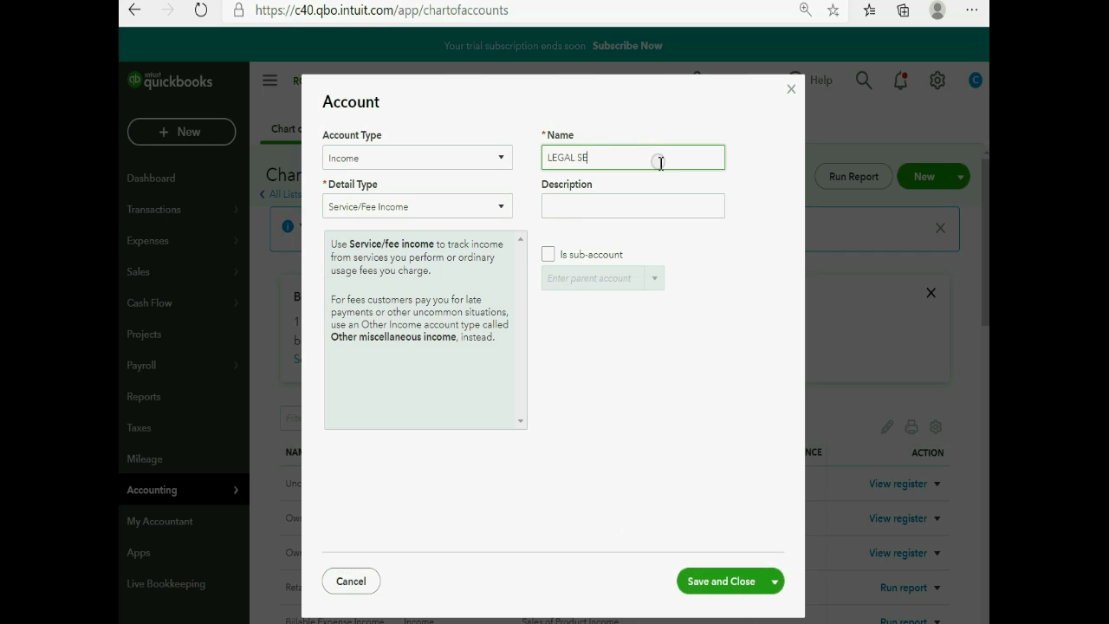
type("RVICES INCOME")
left_click(735, 577)
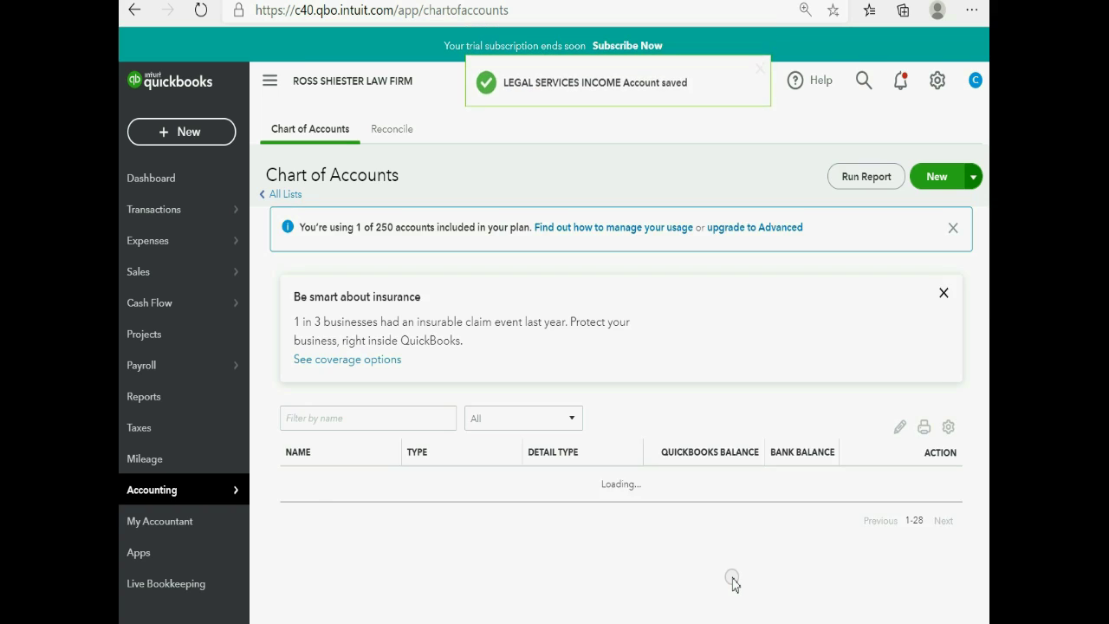
- Check the accounts list for the saved account, then start another Income account with detail type Service/Fee Income
scroll(684, 466, "down", 3)
scroll(683, 468, "down", 1)
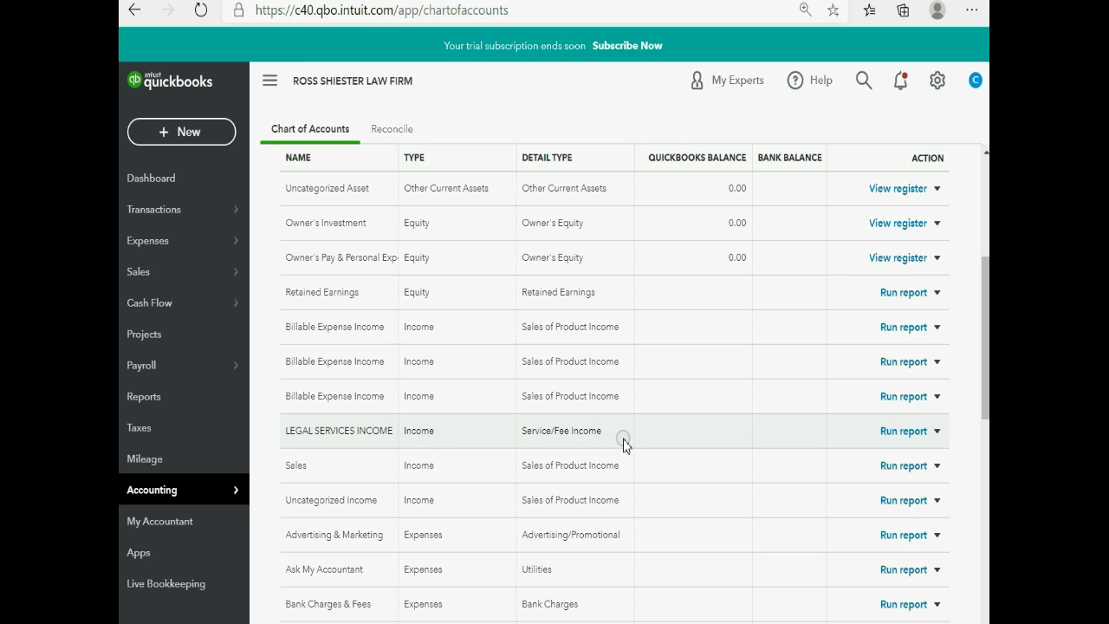
scroll(619, 443, "up", 4)
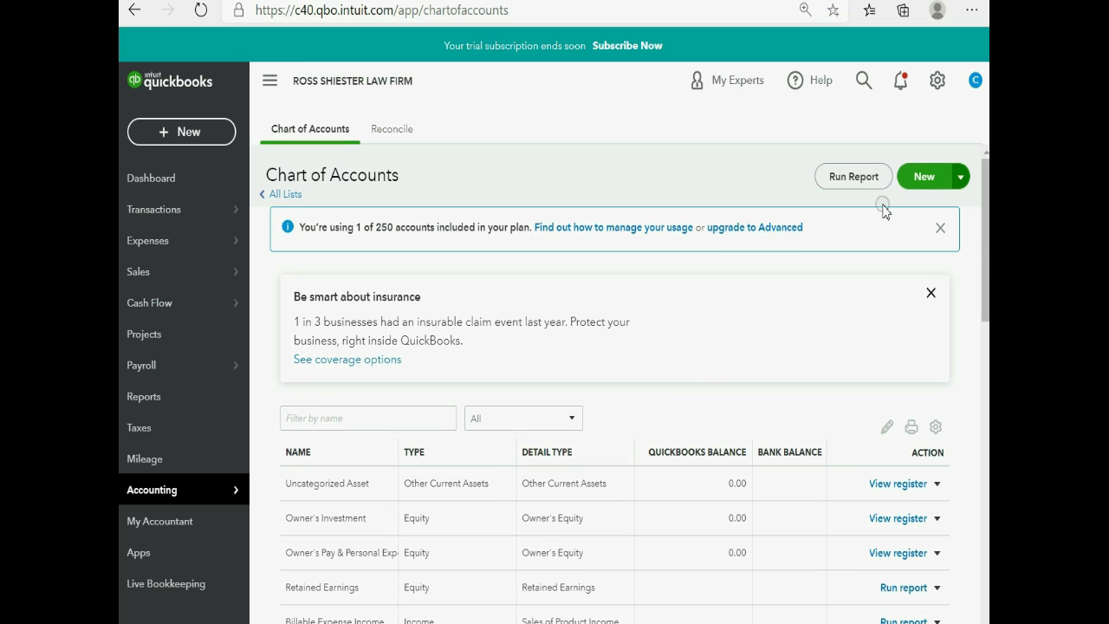
left_click(920, 178)
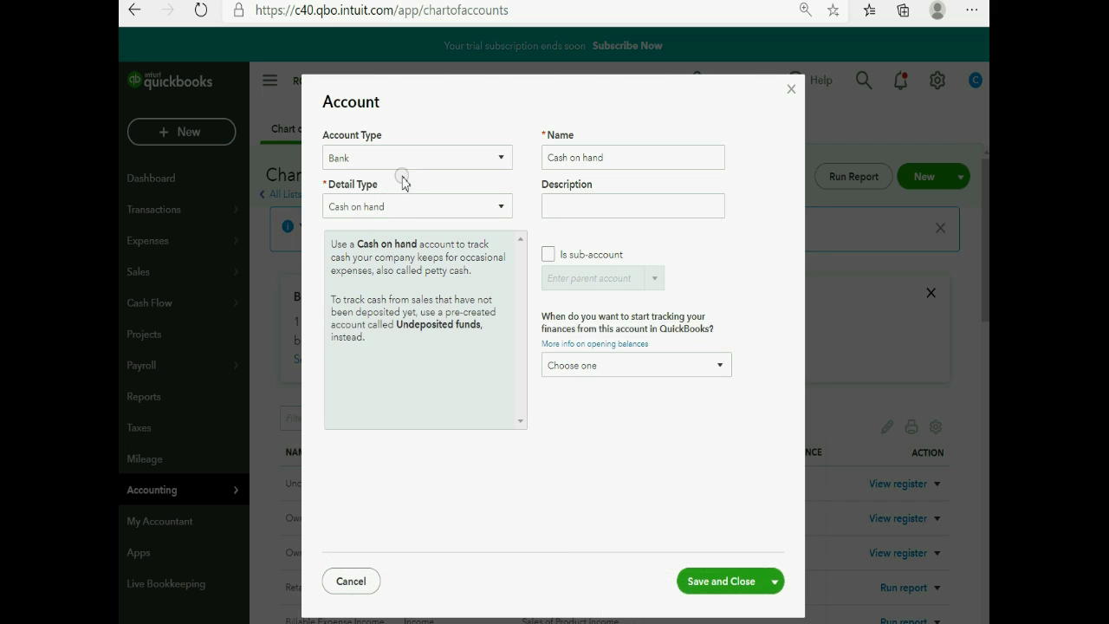
left_click(406, 161)
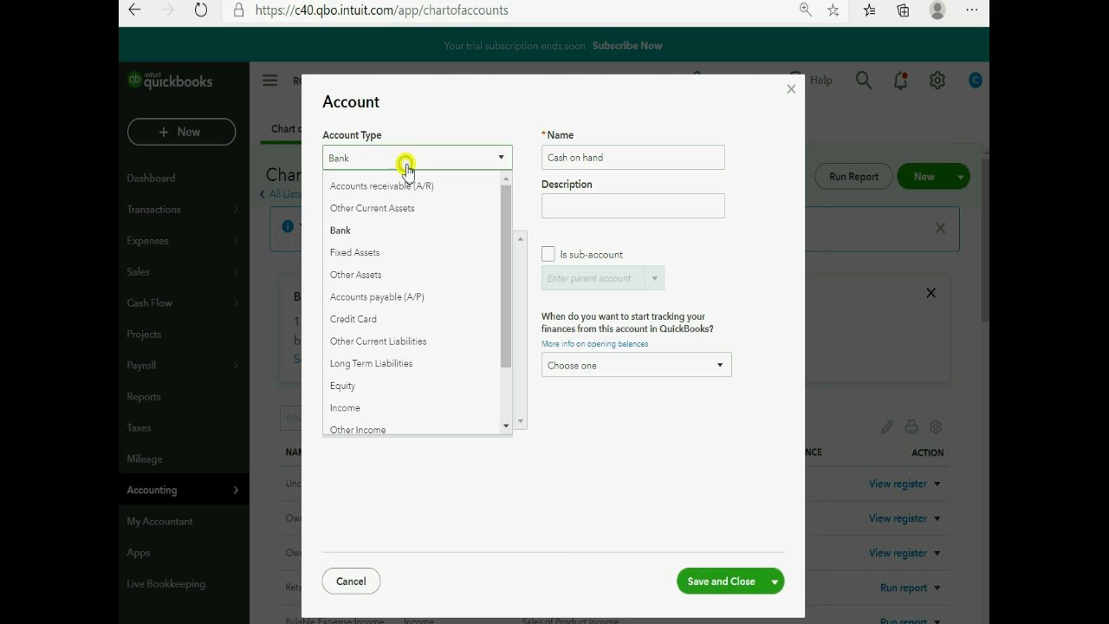
left_click(381, 408)
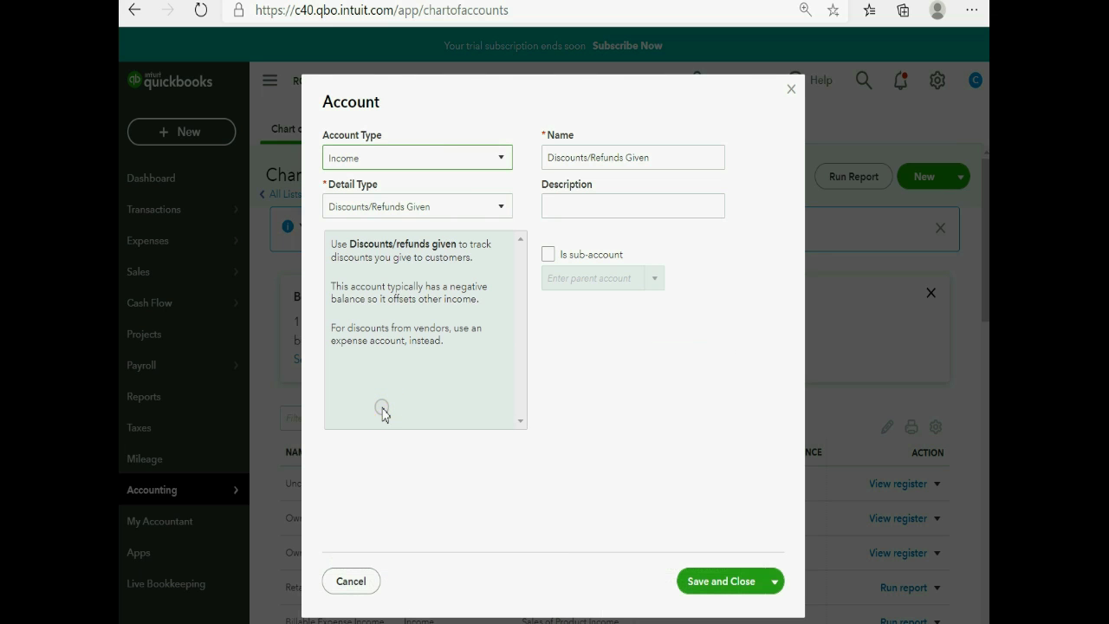
left_click(457, 199)
left_click(449, 324)
double_click(449, 324)
- Name the account NOTARY INCOME and save it, continuing with a fresh account form
left_click_drag(664, 164, 528, 170)
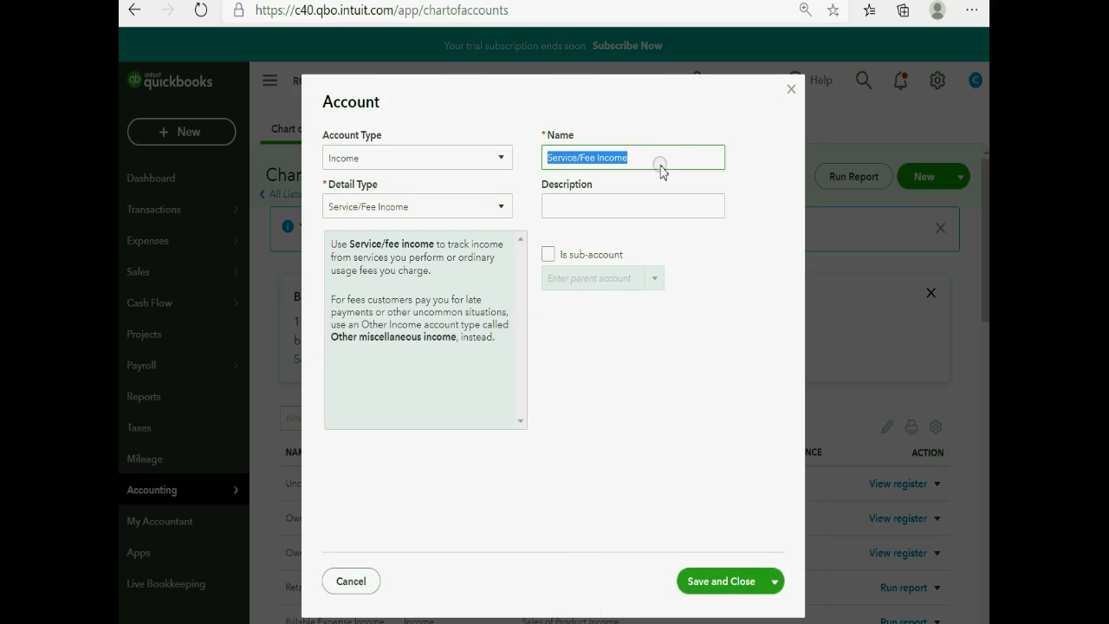
type("NOT")
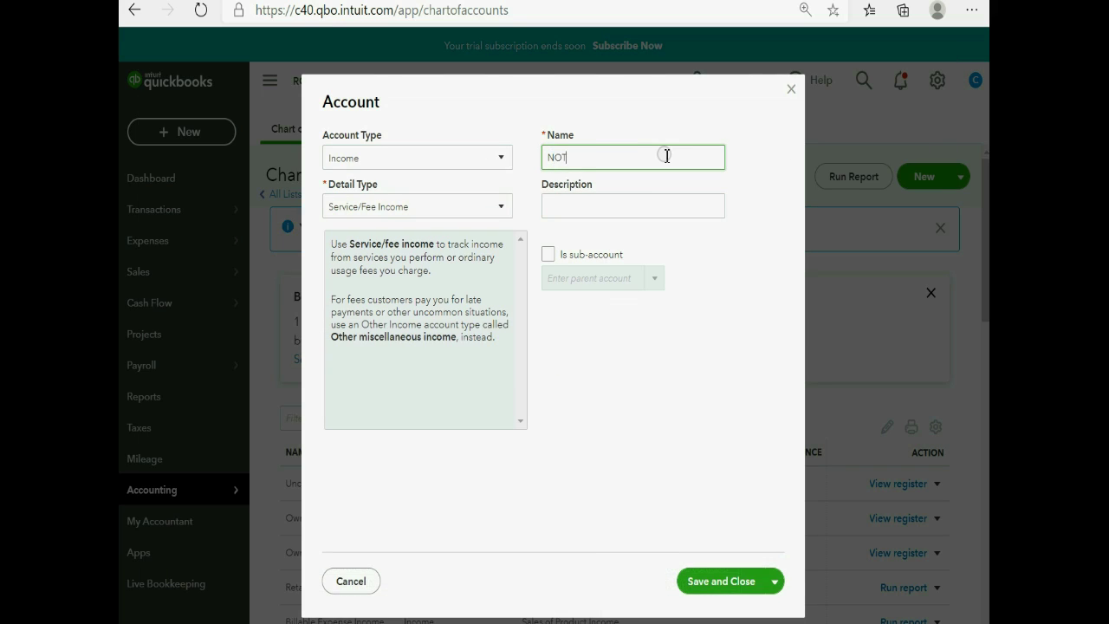
type("ARY INCOME")
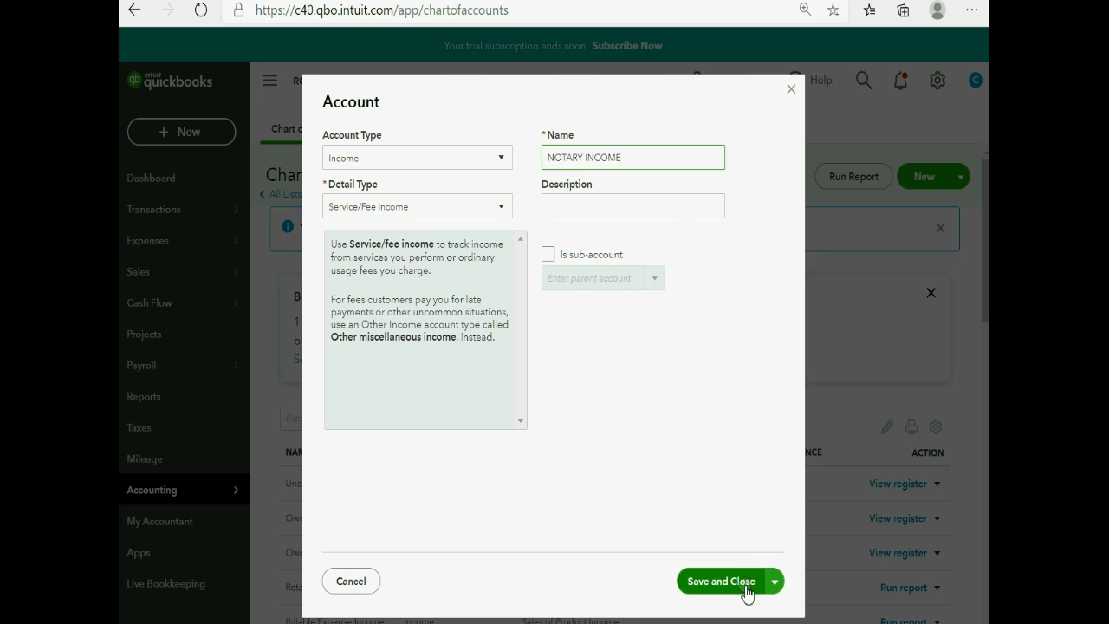
left_click(776, 590)
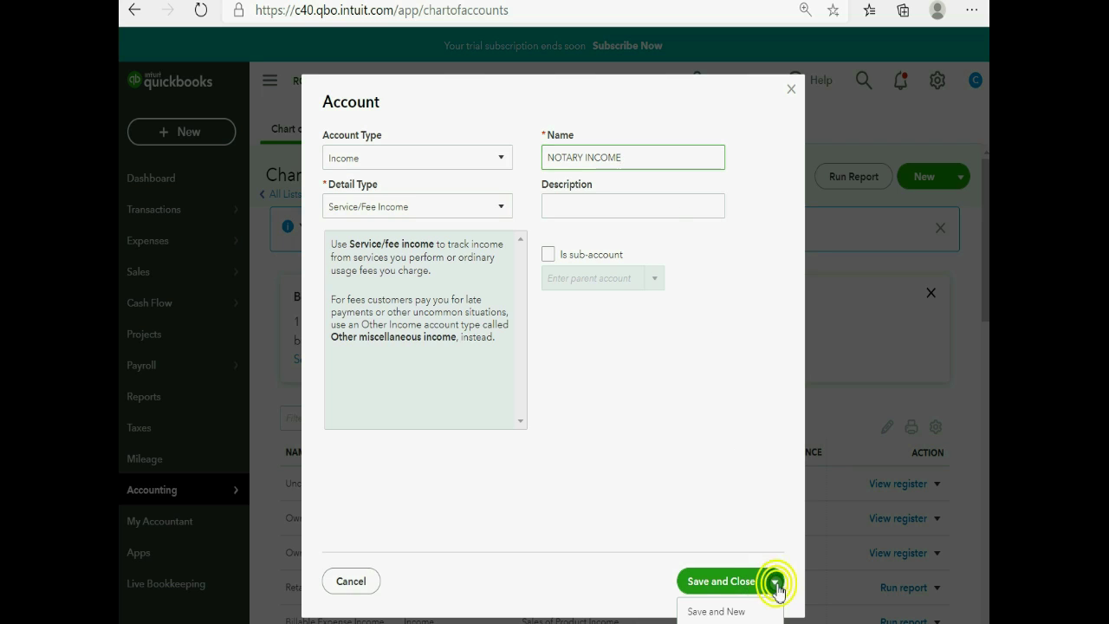
left_click(733, 612)
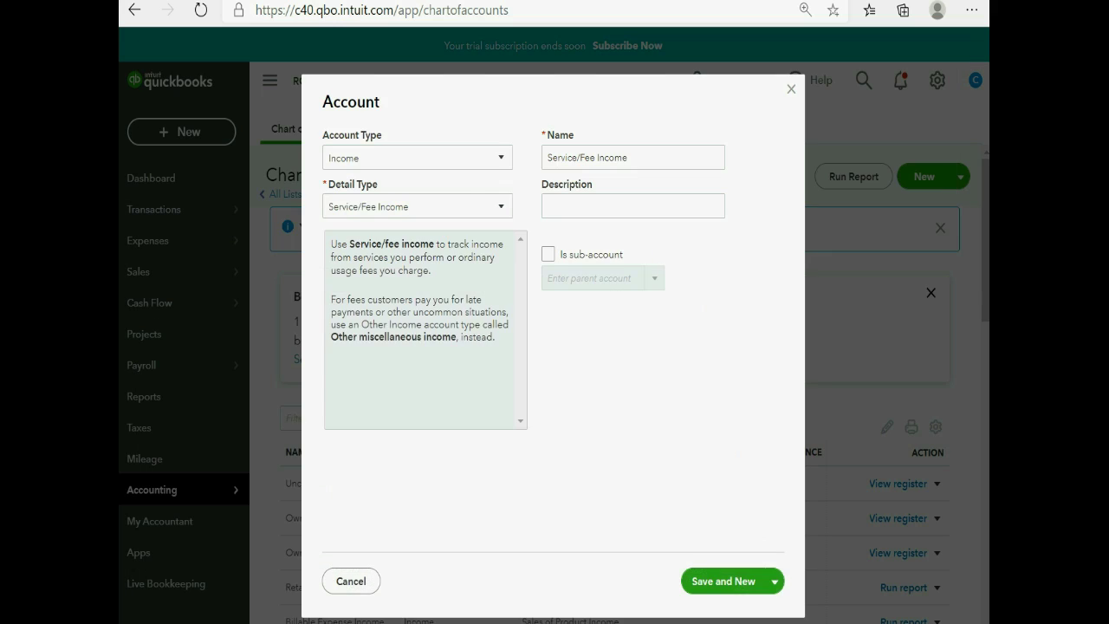
- Create an Expenses account with detail type Other Business Expenses named DELIVERY EXPENSE, and save it with another blank form open
left_click(453, 156)
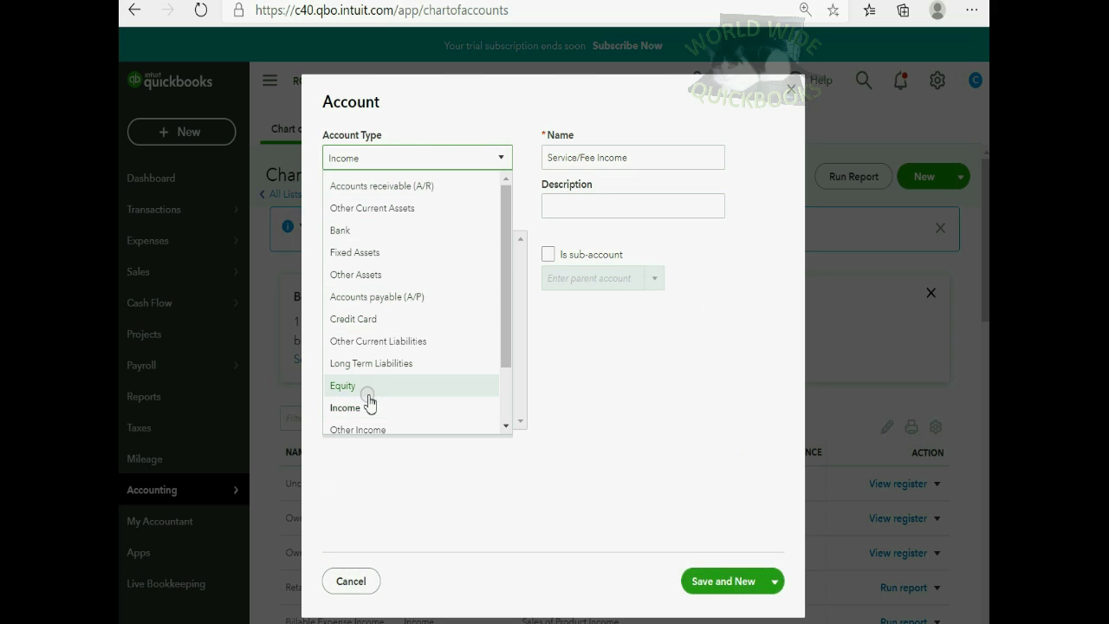
scroll(403, 316, "down", 3)
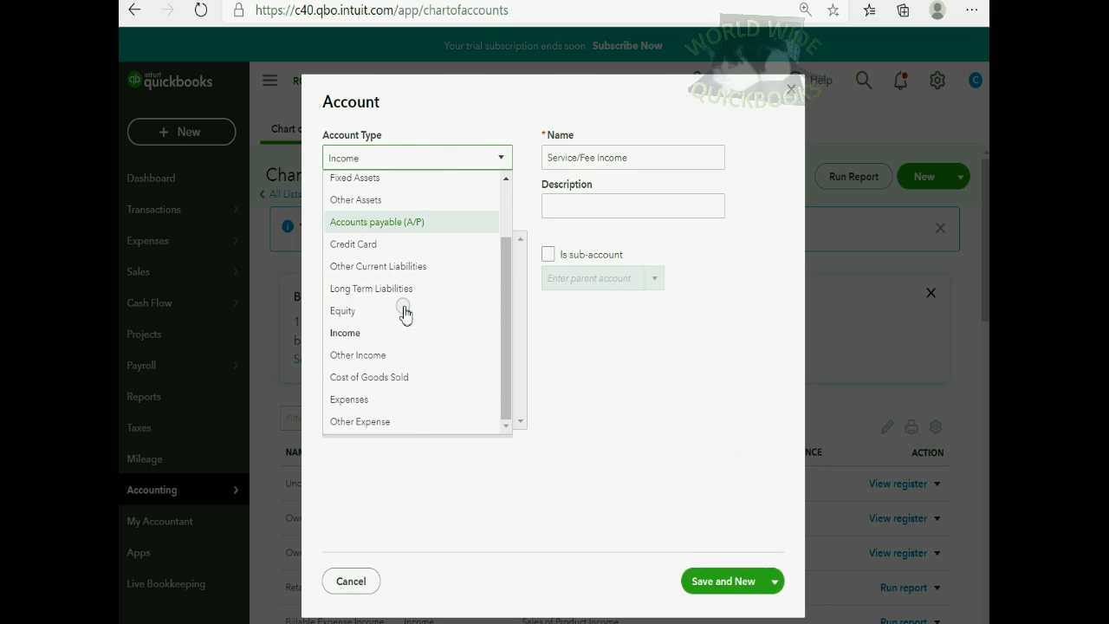
left_click(390, 400)
left_click(441, 204)
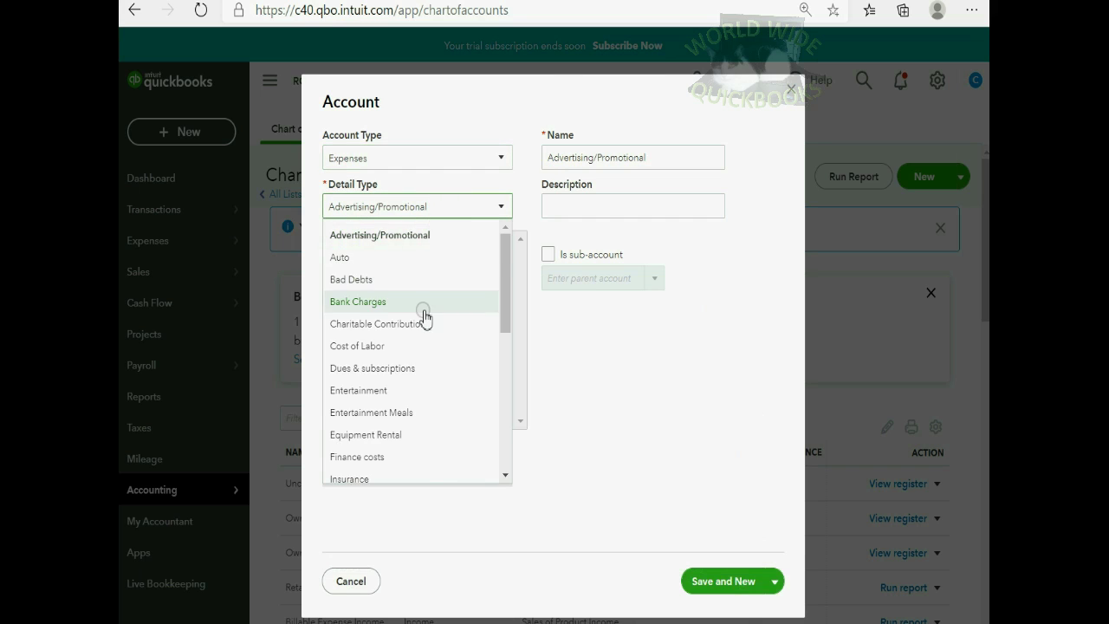
scroll(415, 365, "down", 2)
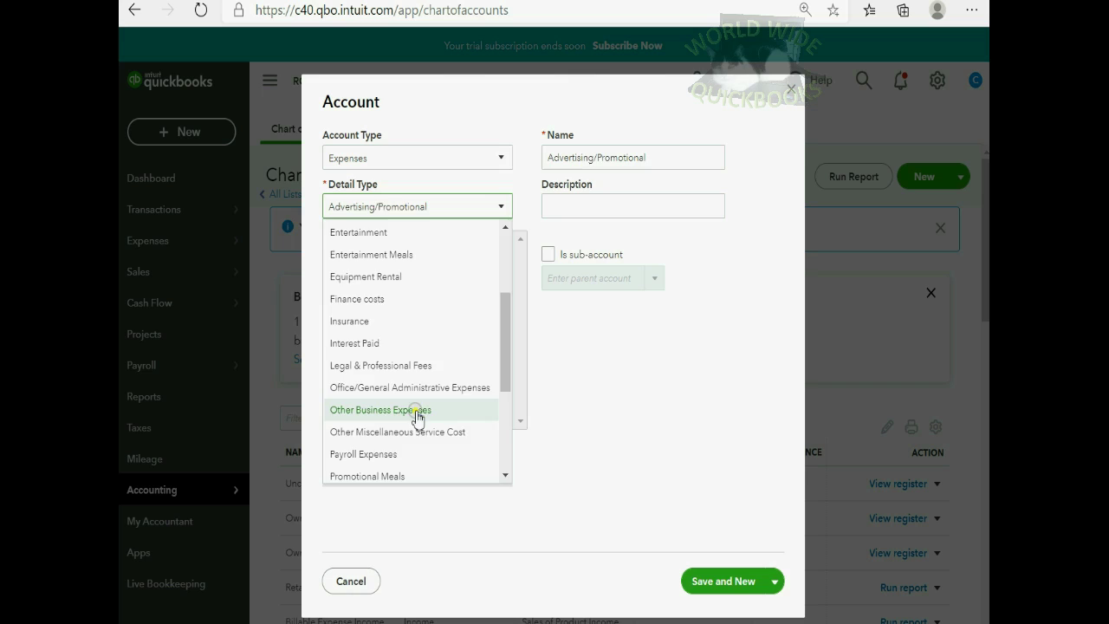
left_click(370, 410)
left_click_drag(676, 161, 488, 165)
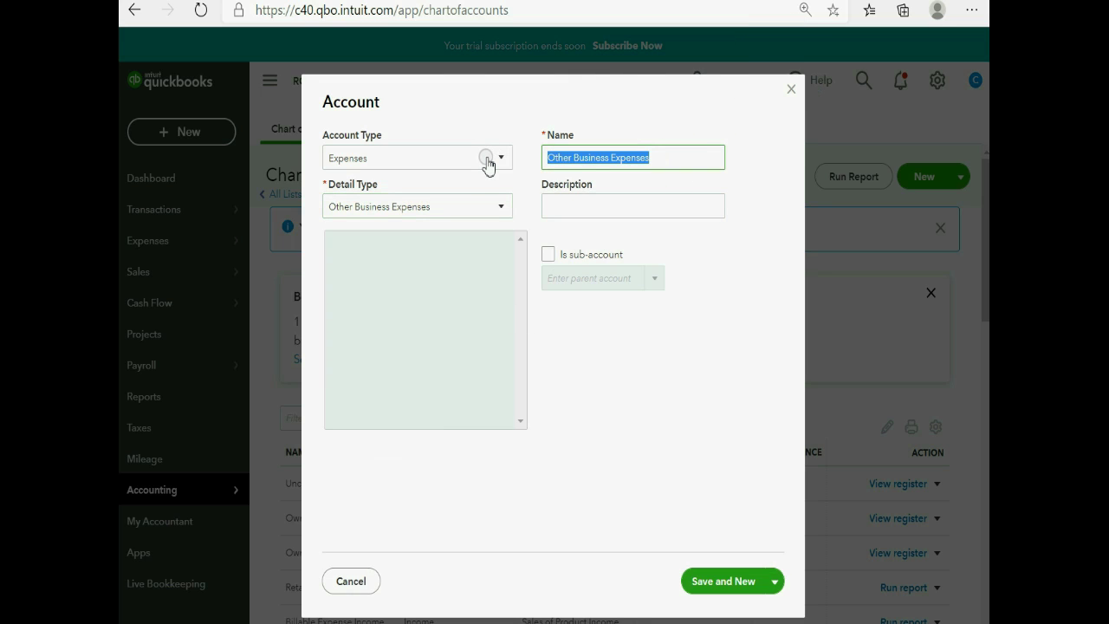
type("DELIVER")
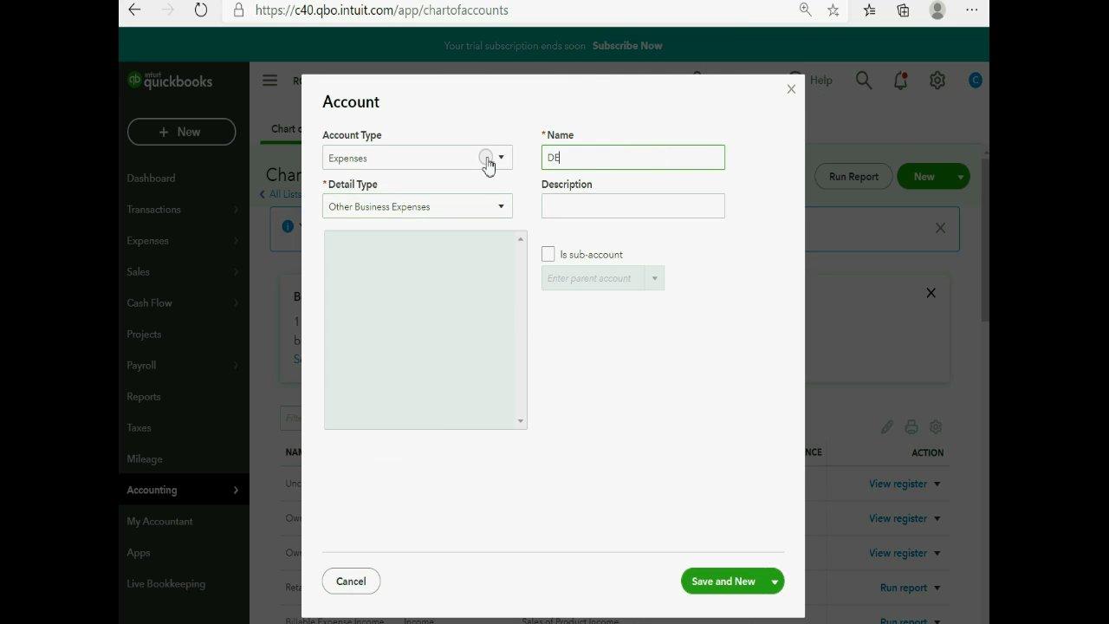
type("Y EXPENSE")
left_click(719, 590)
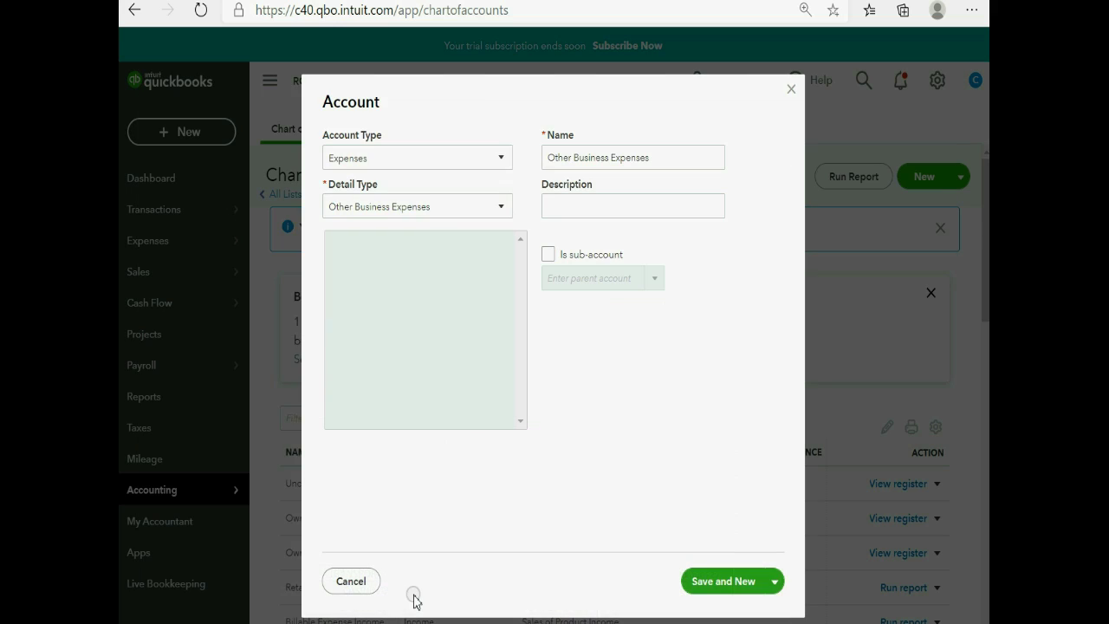
- Name the Other Business Expenses account POSTAGE EXPENSE and save it, continuing with a new account form
left_click(549, 203)
left_click(668, 161)
left_click_drag(669, 158, 521, 156)
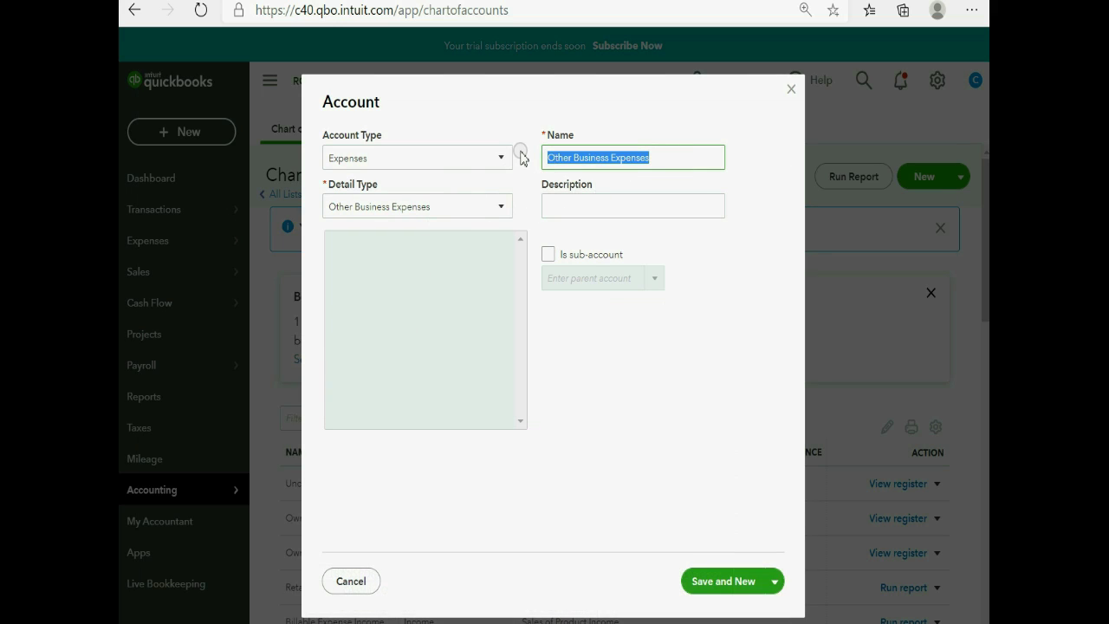
type("POSTAG")
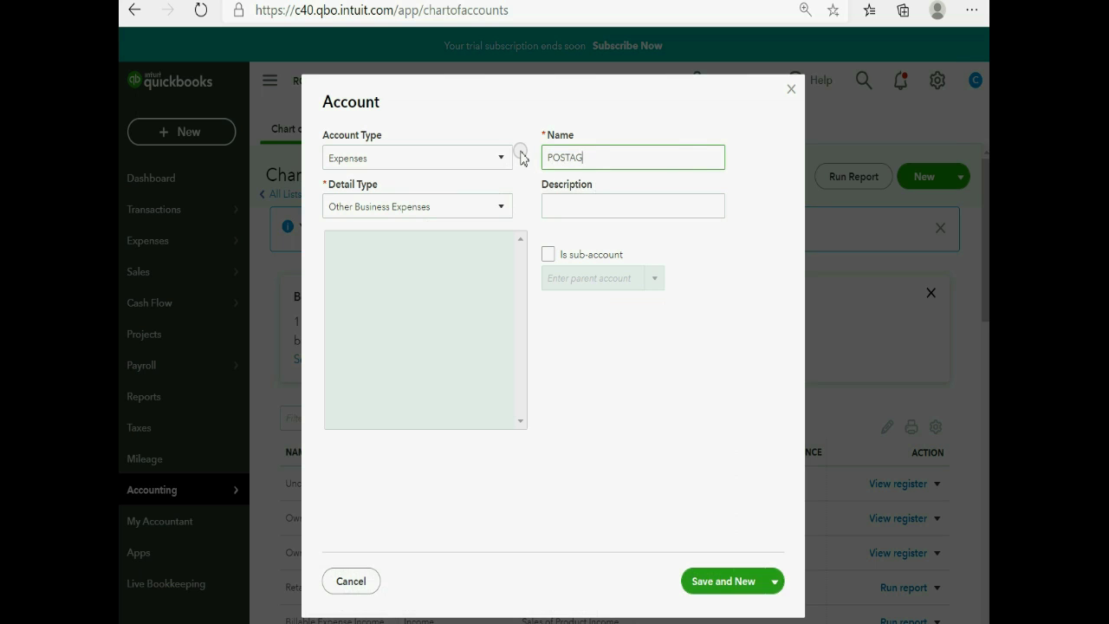
type("E EXPENSE")
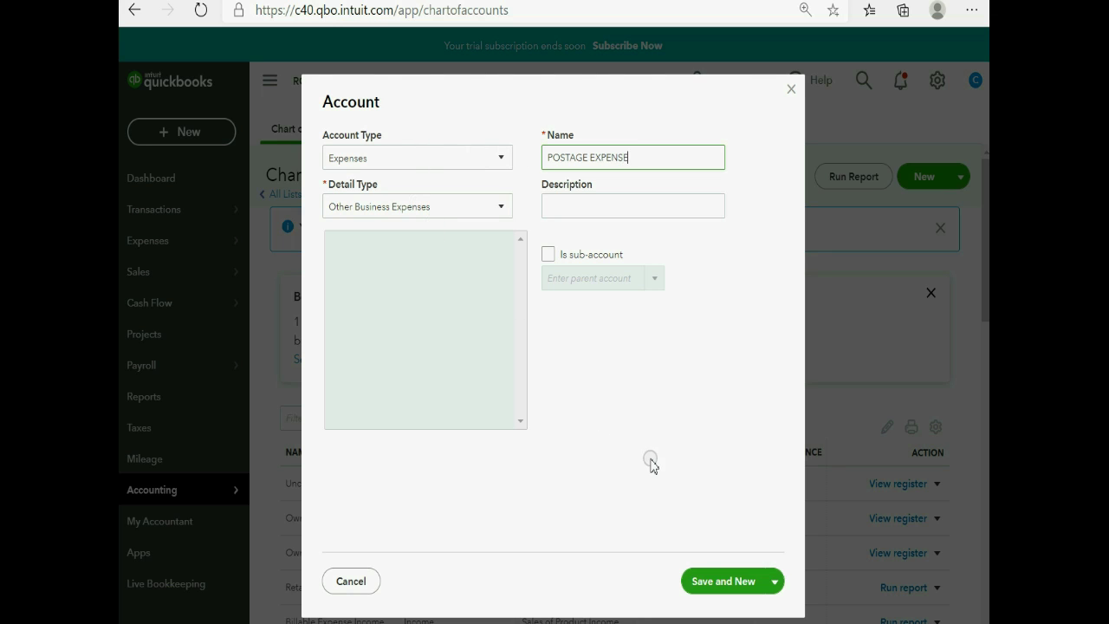
left_click(705, 579)
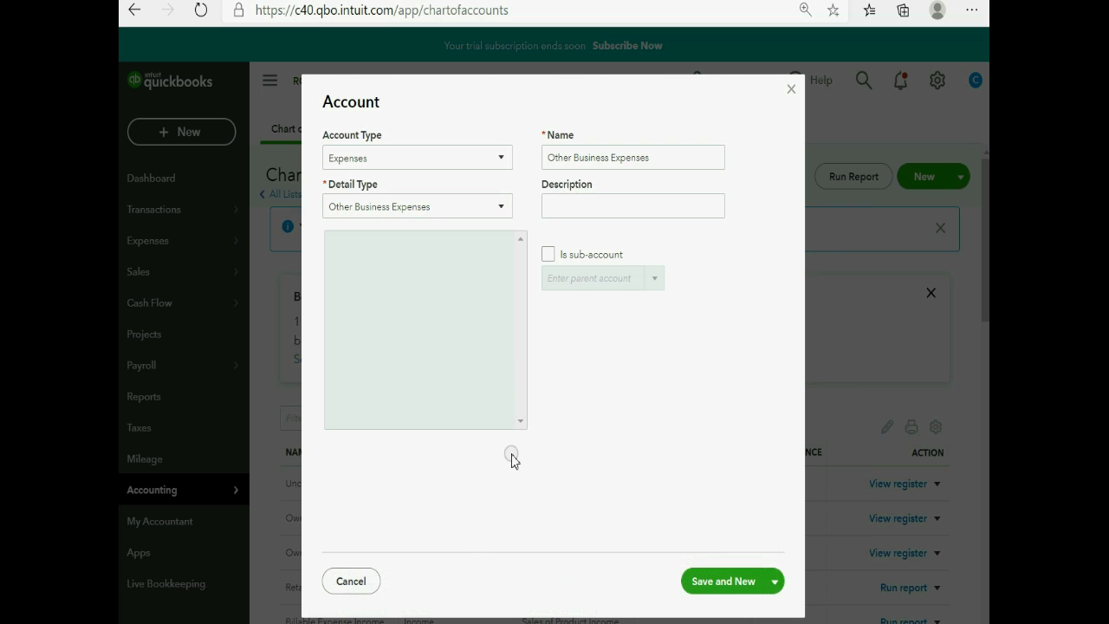
- Name the next Other Business Expenses account TRANSPORTATION EXPENSE and save it, continuing with a new account form
left_click_drag(656, 158, 485, 137)
type("T")
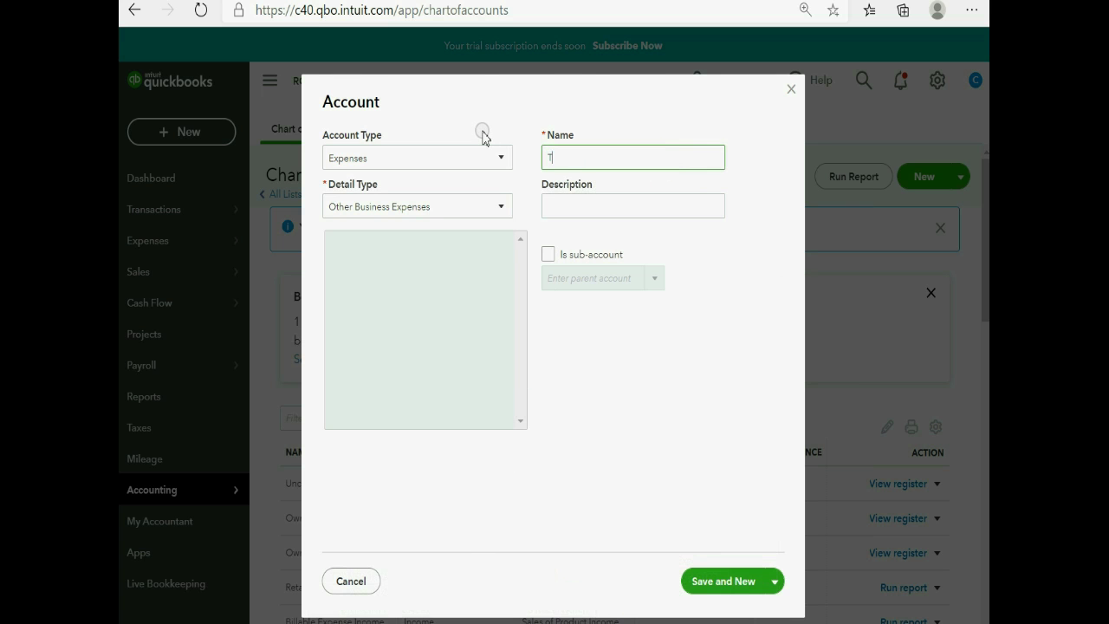
type("RANSPORTATION EXPENSE")
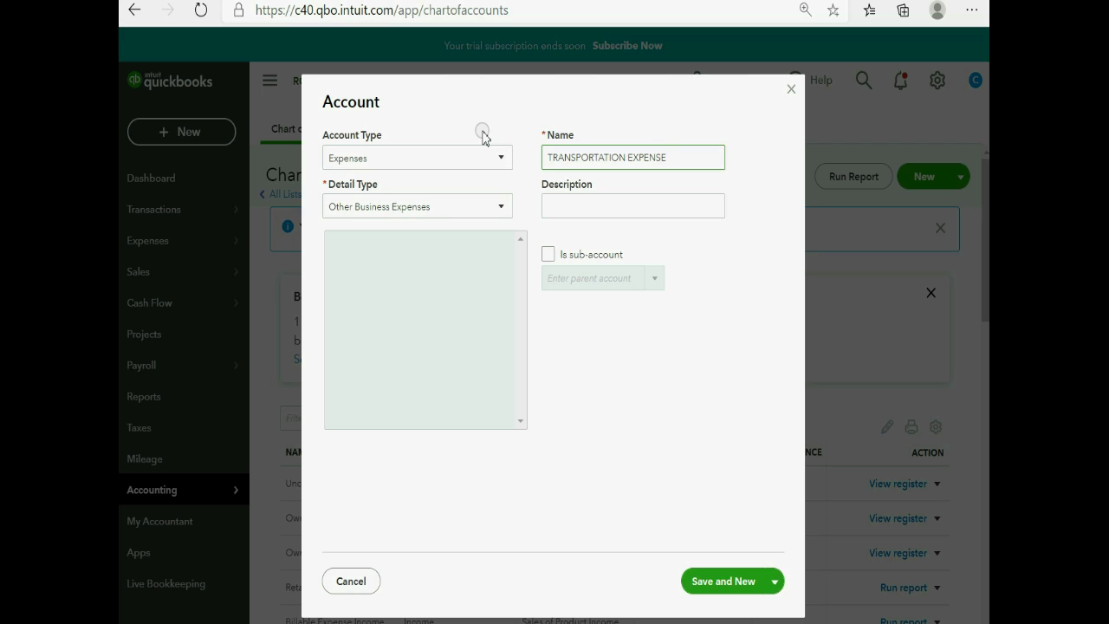
left_click(711, 579)
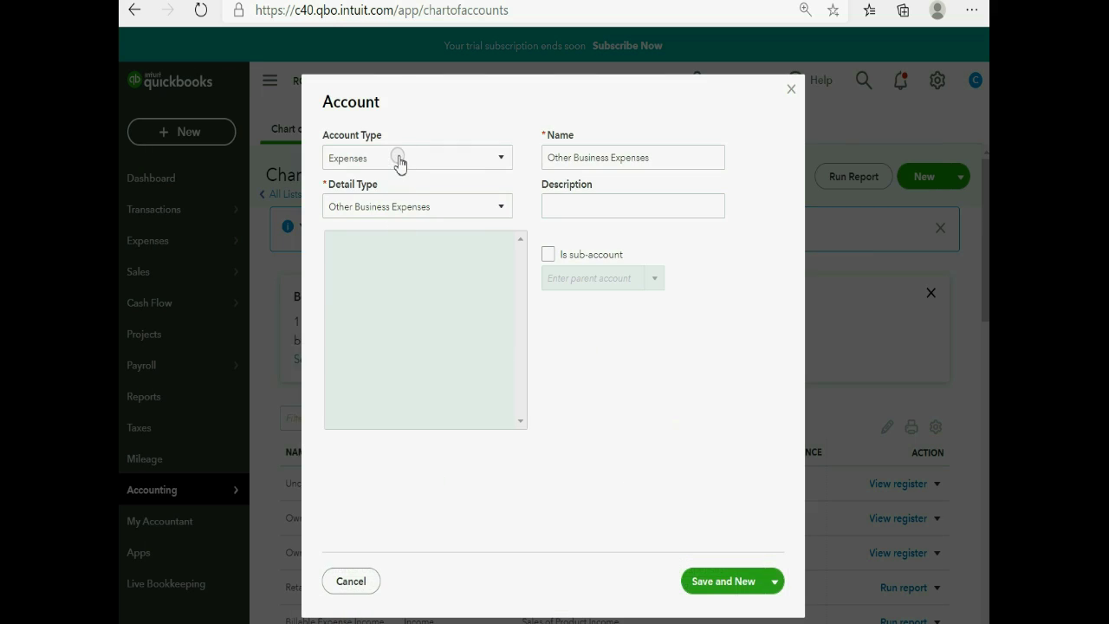
- Create a Bank account with detail type Checking named CASH IN CHASE BANK, and save it with another new form open
left_click(396, 156)
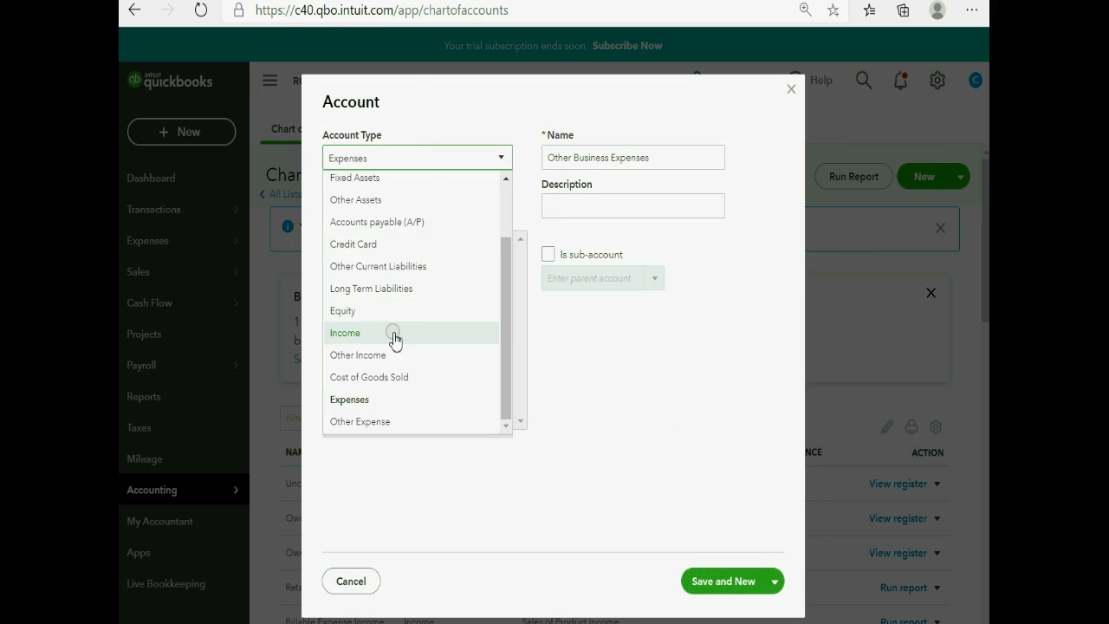
scroll(397, 249, "up", 1)
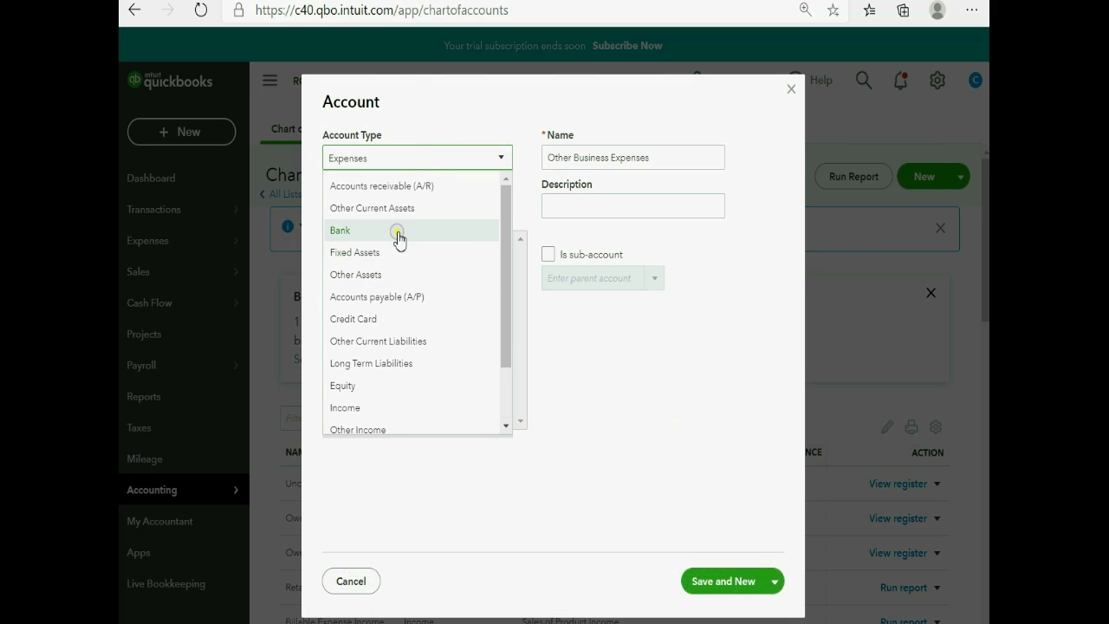
left_click(397, 230)
left_click(399, 208)
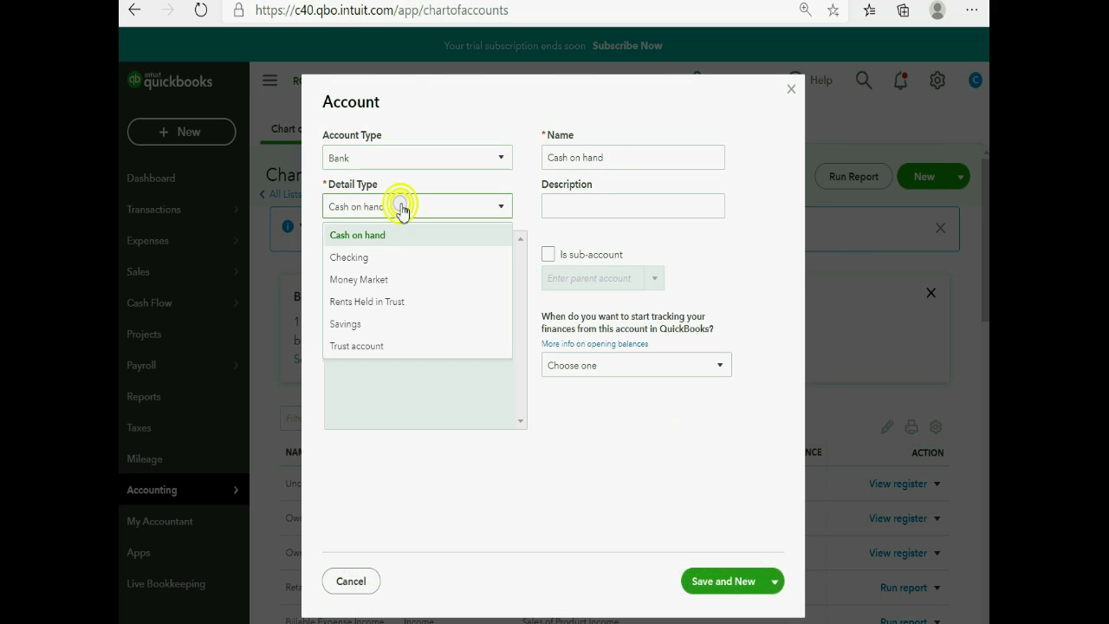
left_click(394, 257)
double_click(655, 155)
type("CASH IN CHASE")
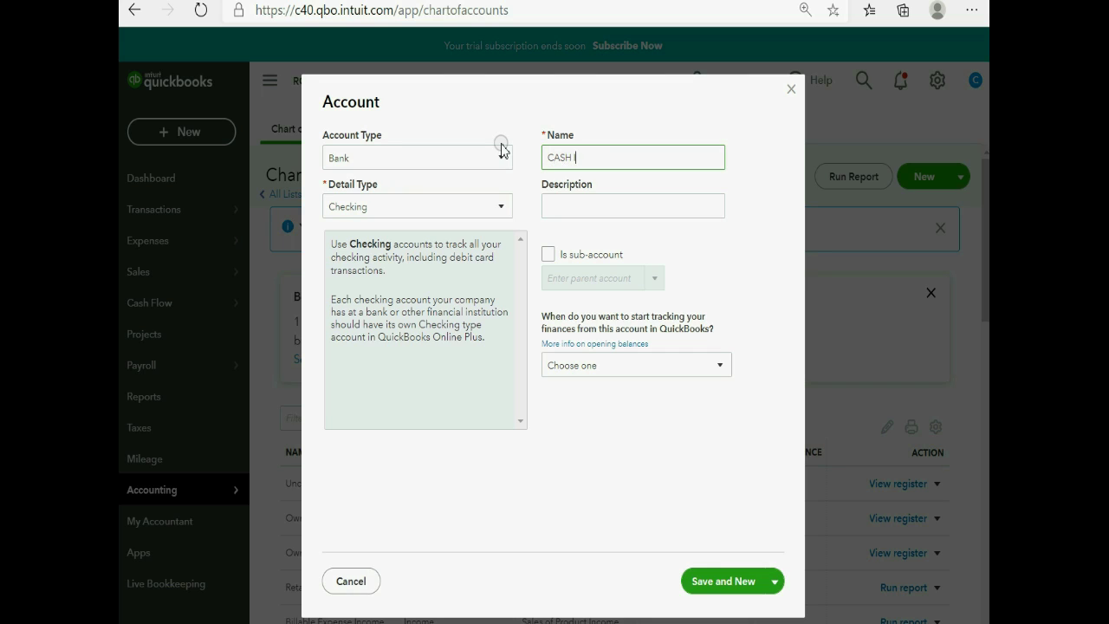
type(" BANK")
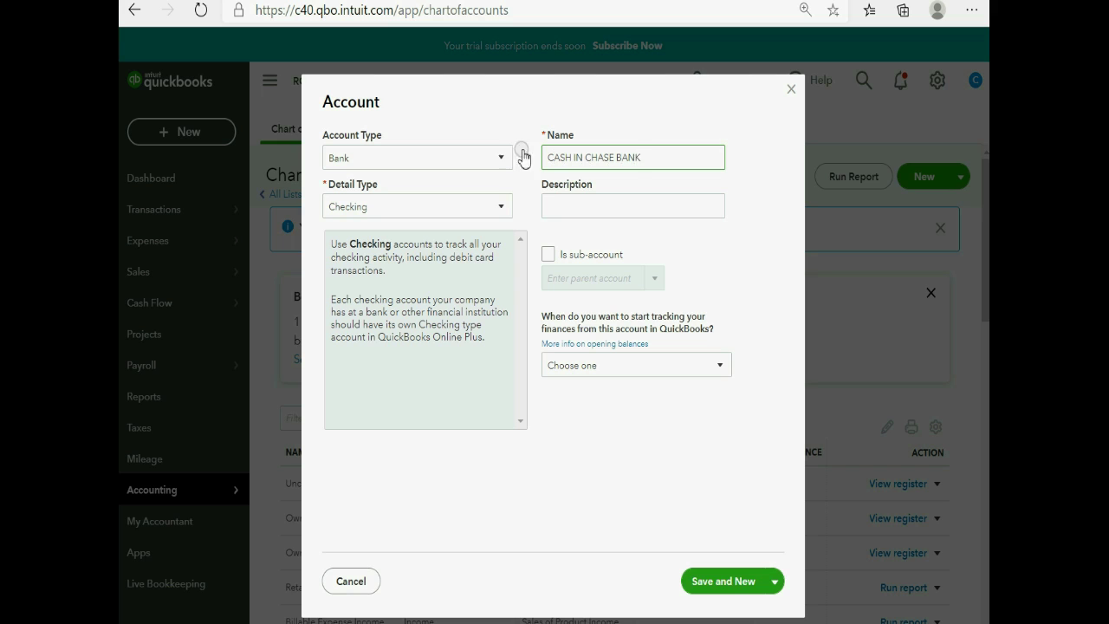
left_click(722, 584)
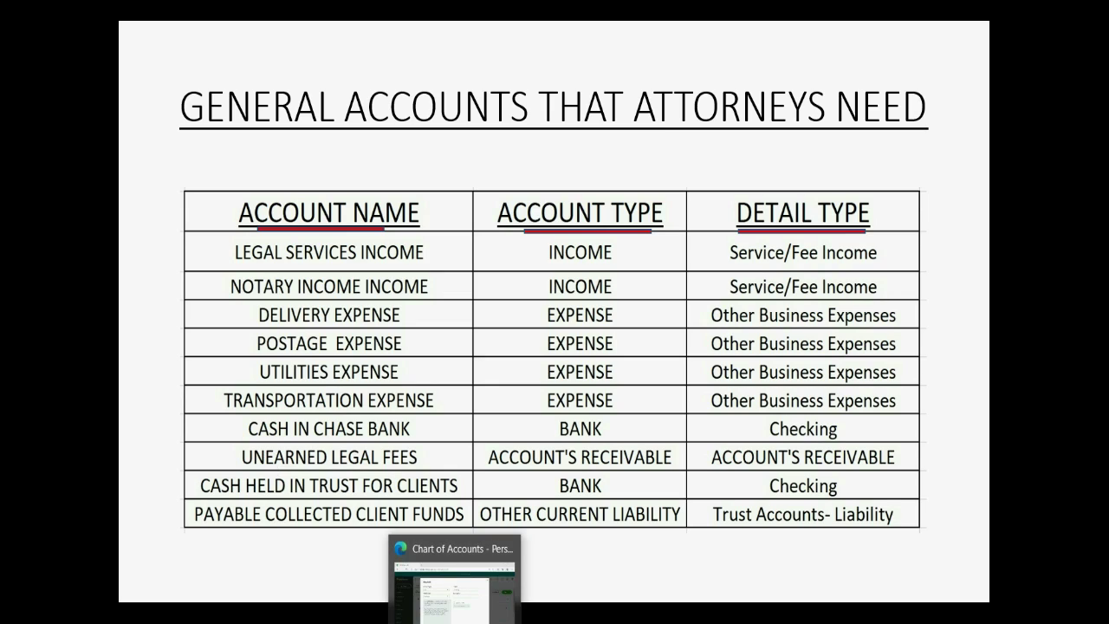
- Return to the Chart of Accounts browser window and save an Accounts receivable (A/R) account named UNEARNED LEGAL FEES, continuing with a new form
left_click(457, 579)
left_click(414, 159)
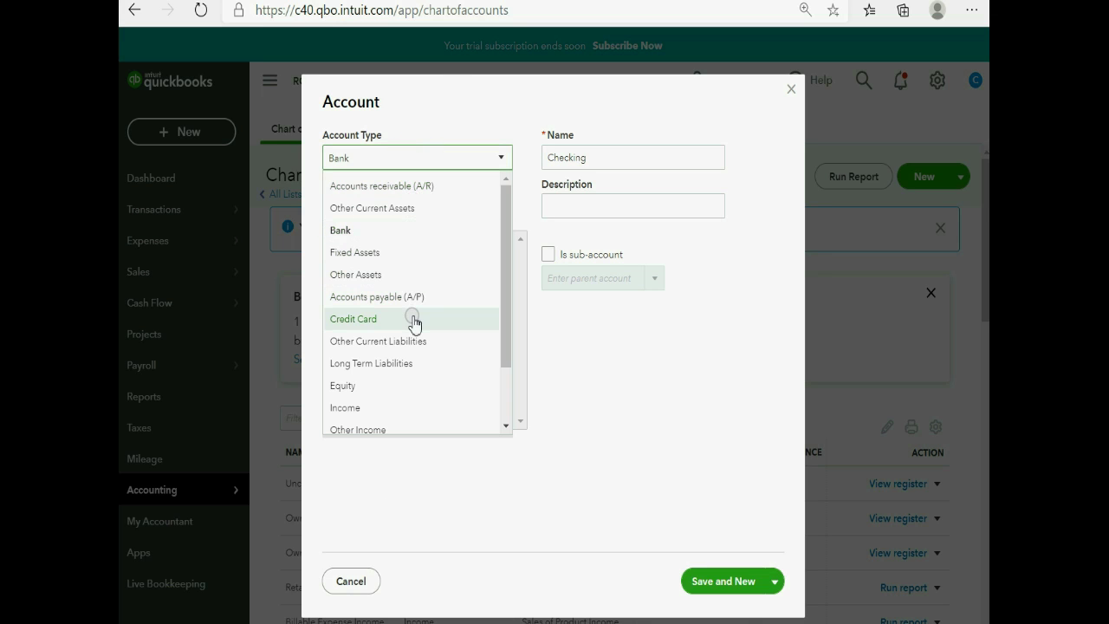
left_click(425, 185)
left_click(424, 208)
left_click(619, 153)
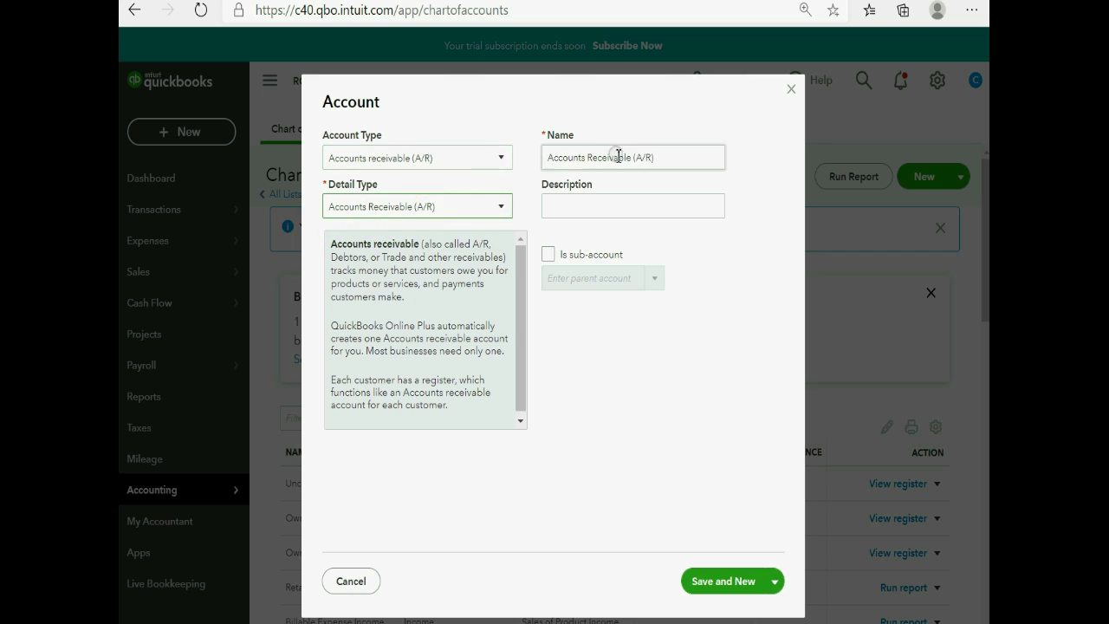
left_click_drag(661, 154, 438, 163)
type("UNEARN")
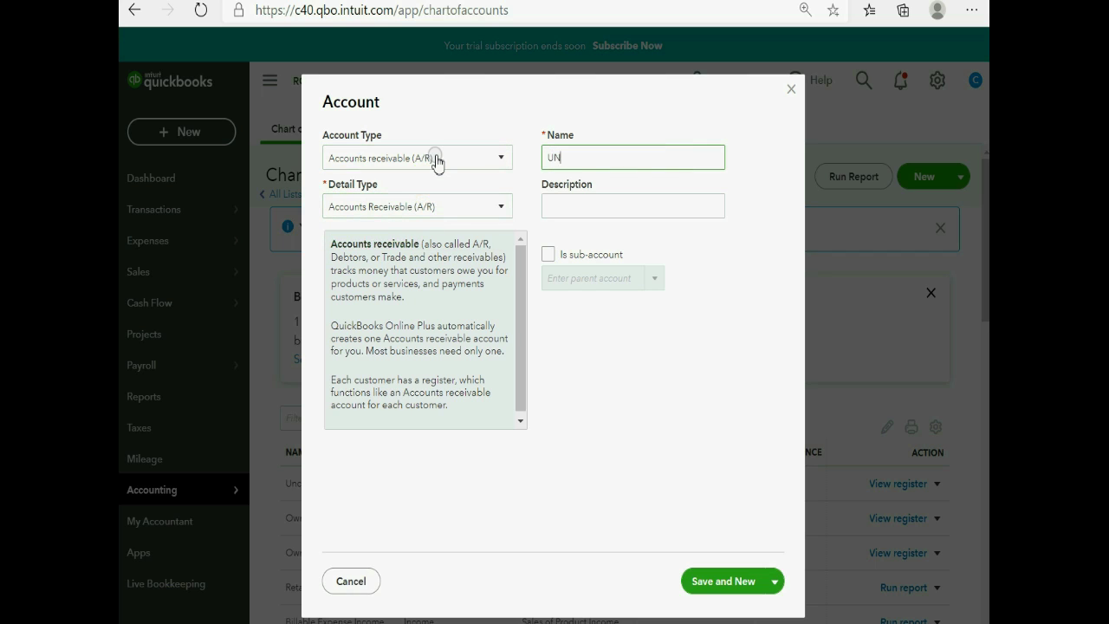
type("ED LEGAL FEES")
left_click(715, 582)
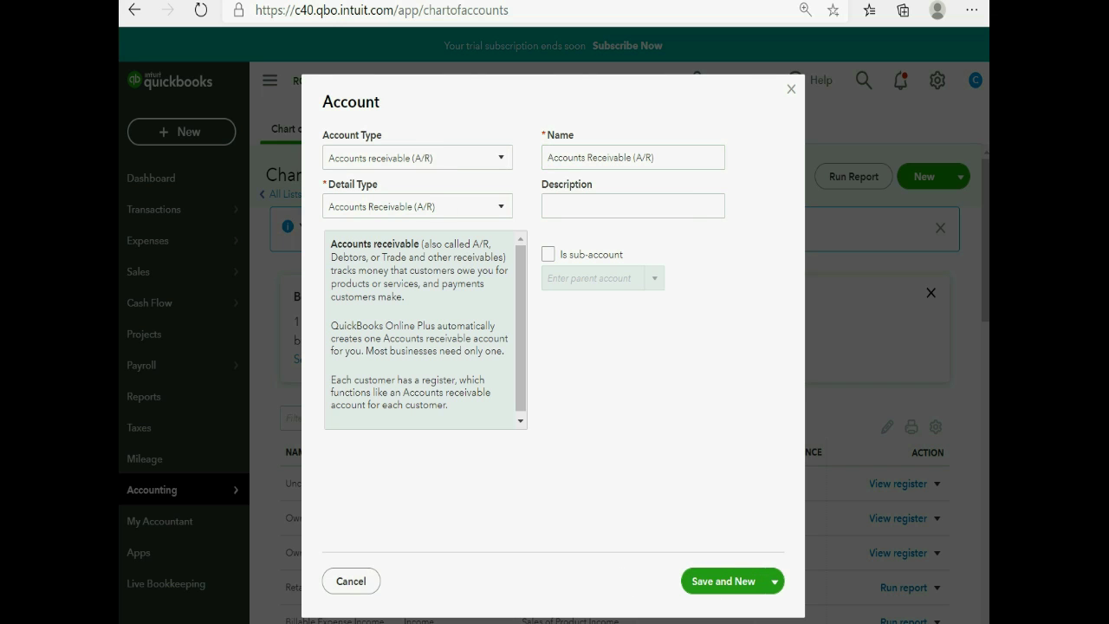